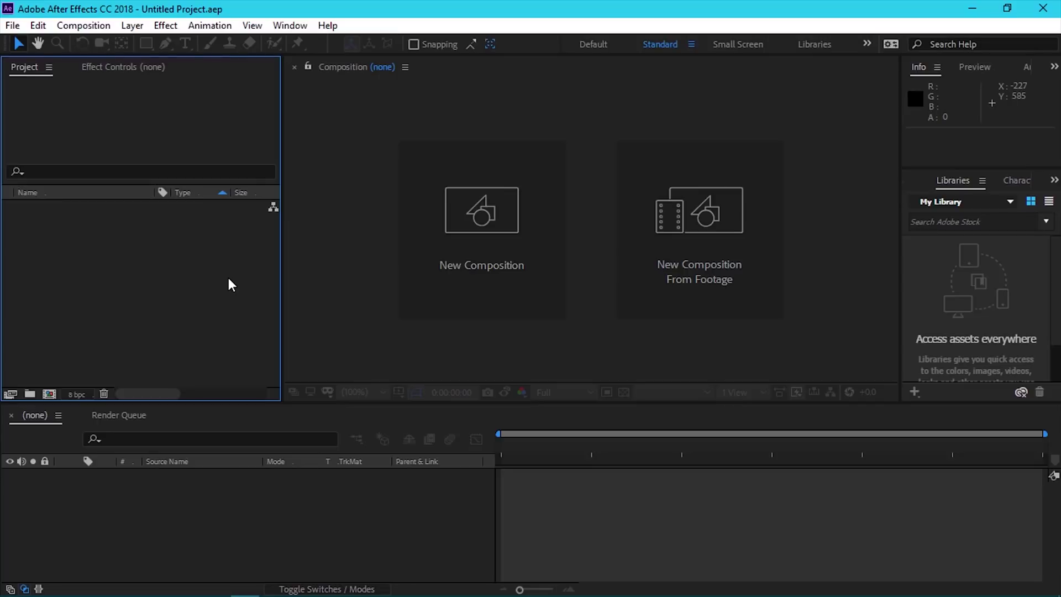
Step: Import star dust.mov, build a 'star dust' composition from the clip, and preview it
{"action": "double_click", "coordinate": [231, 285]}
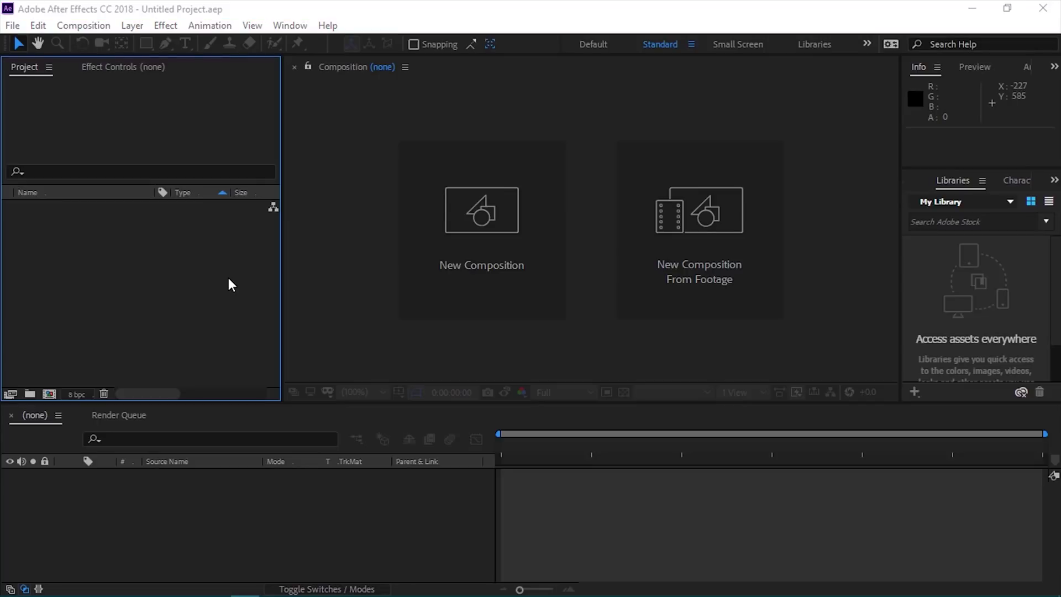
{"action": "double_click", "coordinate": [188, 182]}
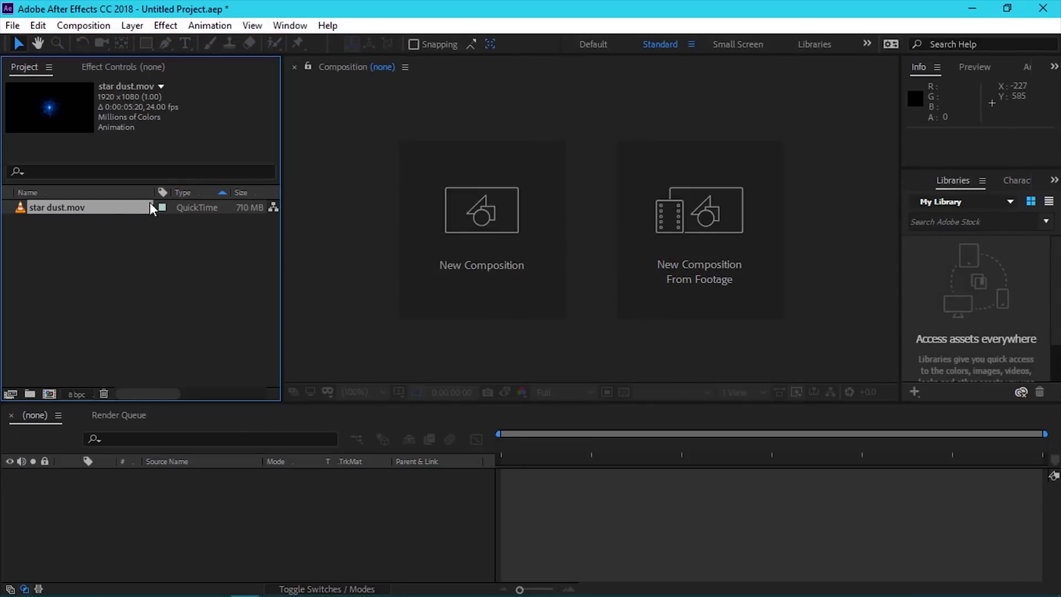
{"action": "left_click_drag", "start_coordinate": [124, 209], "coordinate": [130, 506]}
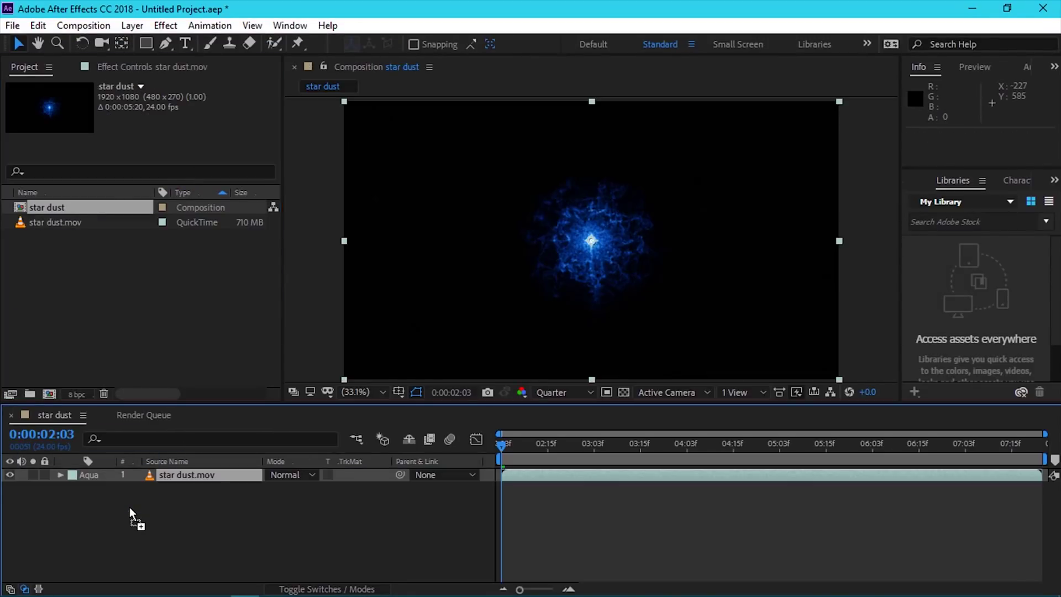
{"action": "key", "text": "space"}
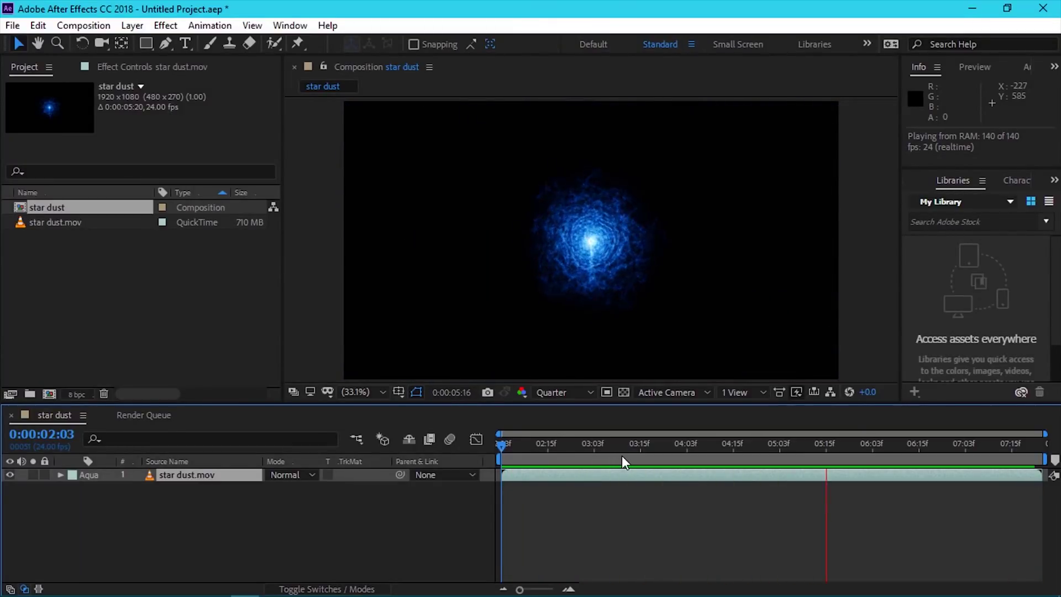
{"action": "left_click", "coordinate": [652, 447]}
{"action": "left_click_drag", "start_coordinate": [660, 458], "coordinate": [946, 463]}
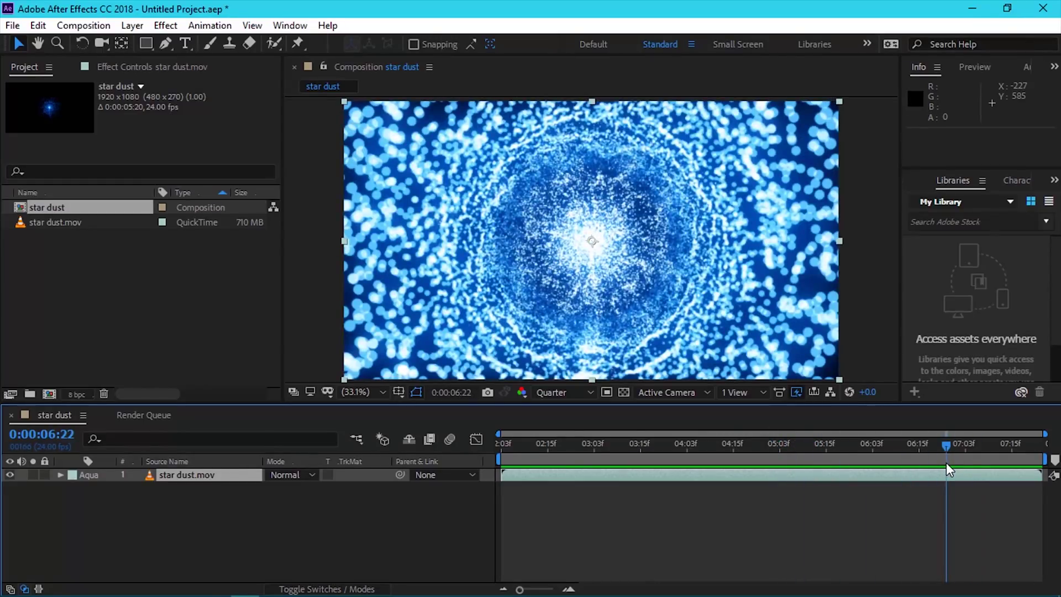
{"action": "left_click", "coordinate": [559, 395]}
{"action": "left_click", "coordinate": [558, 434]}
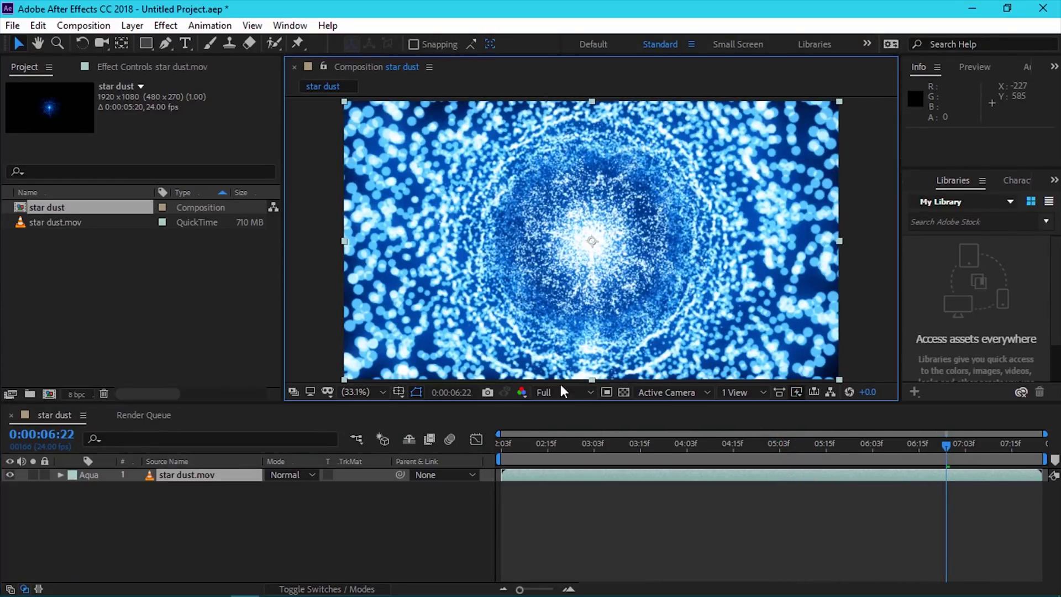
{"action": "key", "text": "grave"}
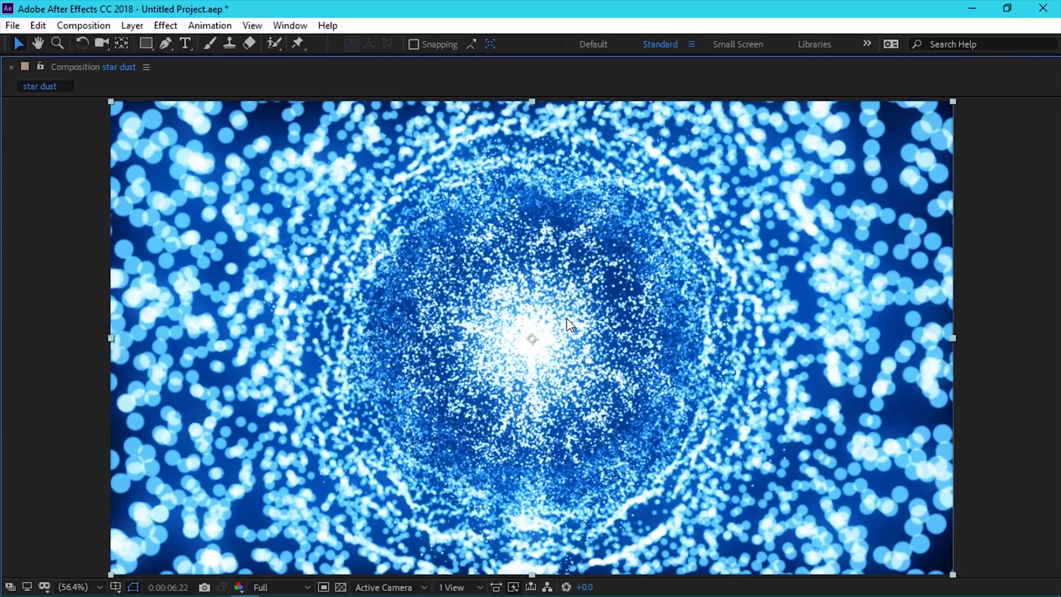
{"action": "key", "text": "slash"}
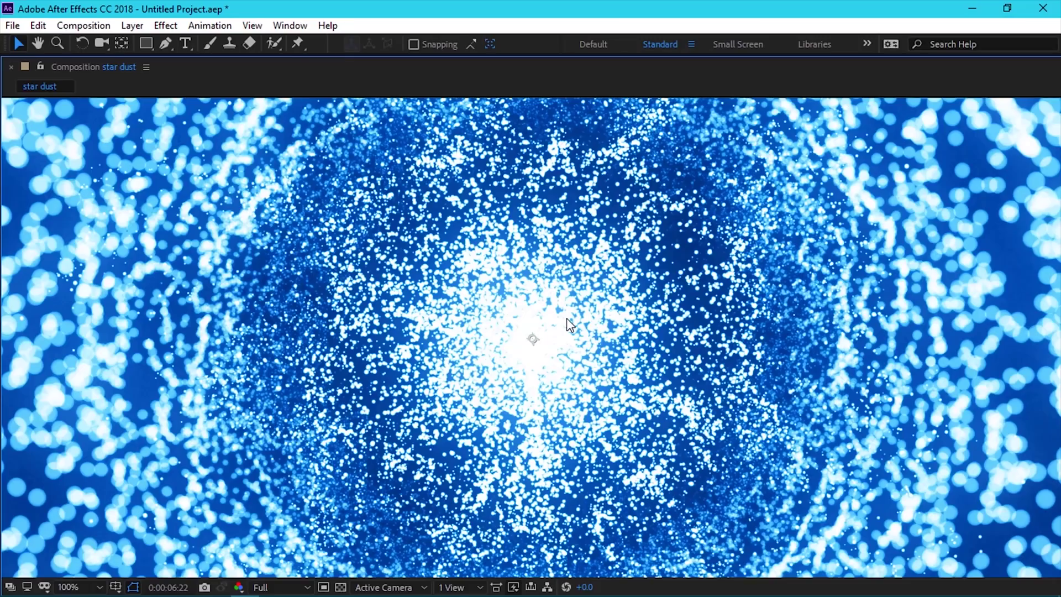
{"action": "key", "text": "comma"}
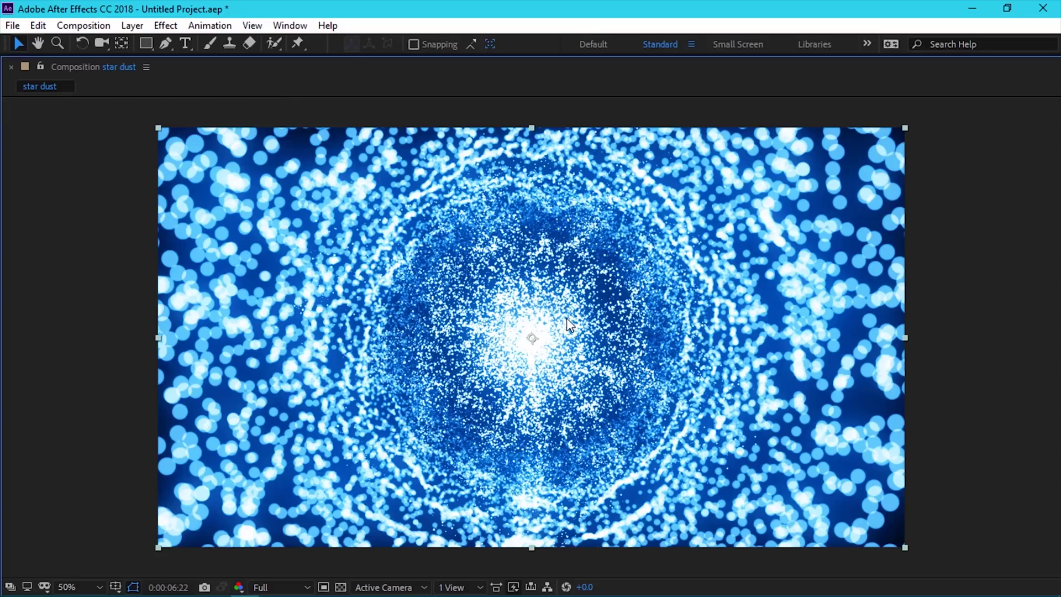
{"action": "key", "text": "slash"}
{"action": "key", "text": "comma"}
{"action": "key", "text": "grave"}
{"action": "left_click", "coordinate": [550, 391]}
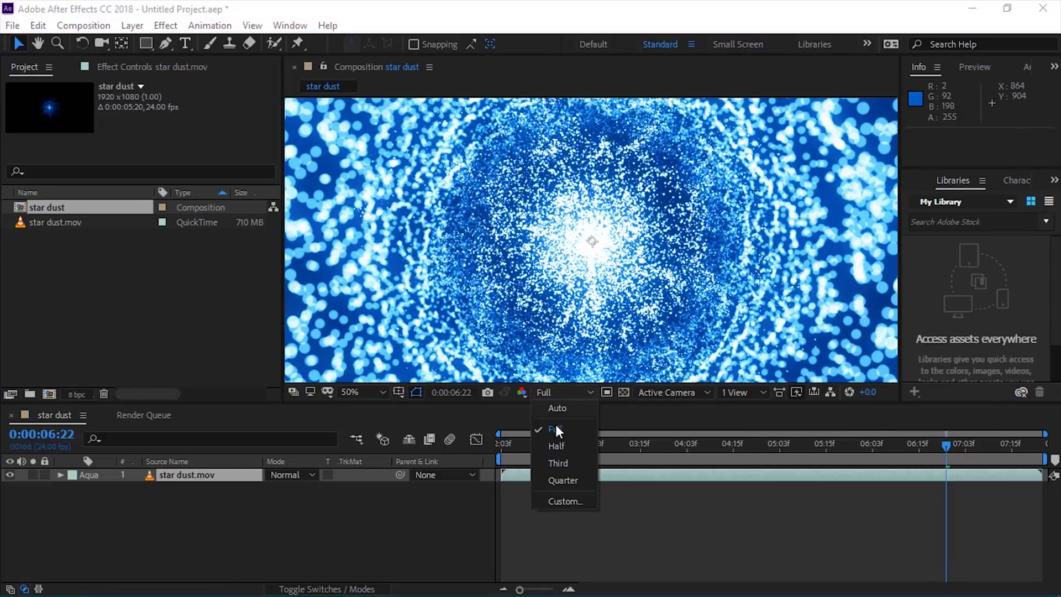
{"action": "left_click", "coordinate": [561, 481]}
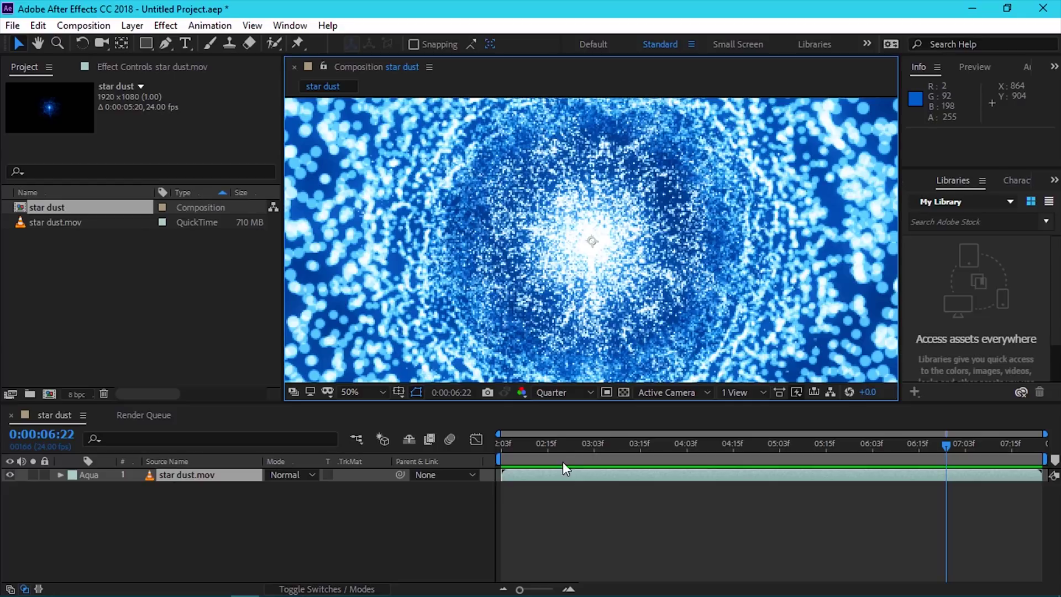
{"action": "left_click_drag", "start_coordinate": [562, 450], "coordinate": [602, 445]}
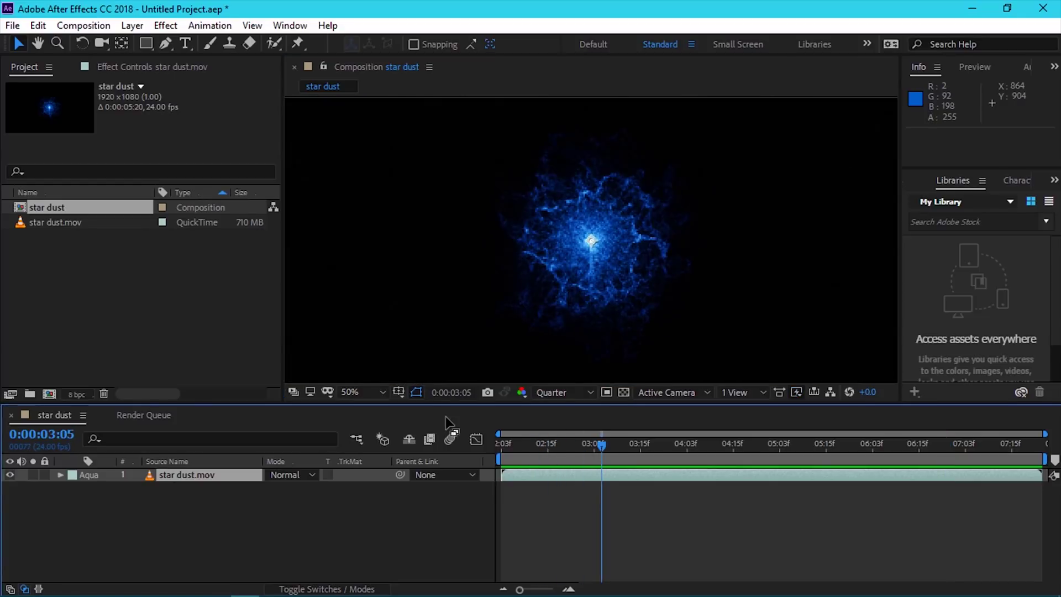
{"action": "left_click", "coordinate": [374, 394]}
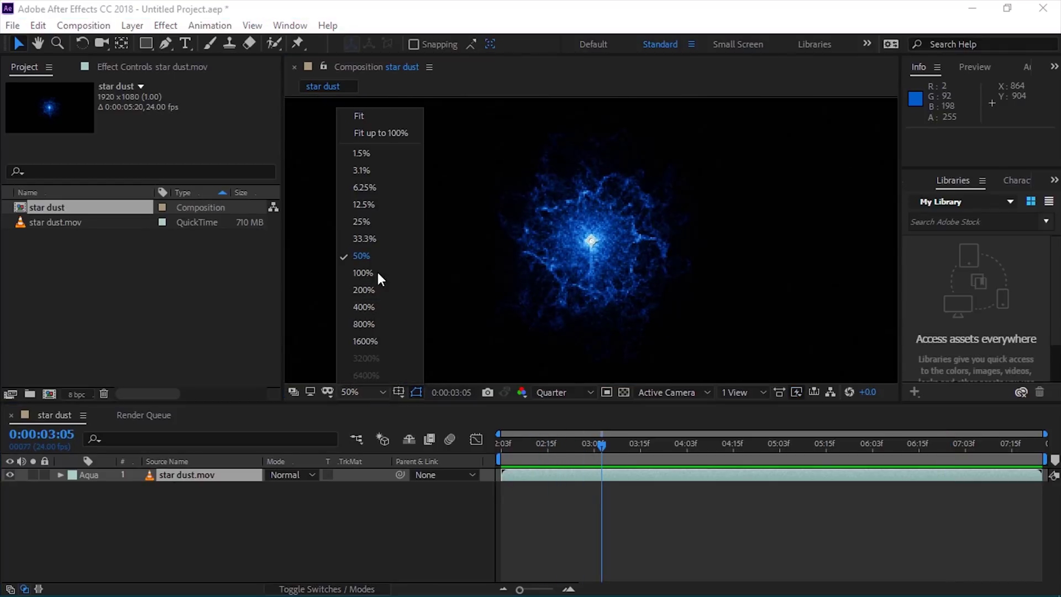
{"action": "left_click", "coordinate": [377, 136]}
{"action": "left_click", "coordinate": [341, 541]}
{"action": "left_click_drag", "start_coordinate": [586, 447], "coordinate": [785, 463]}
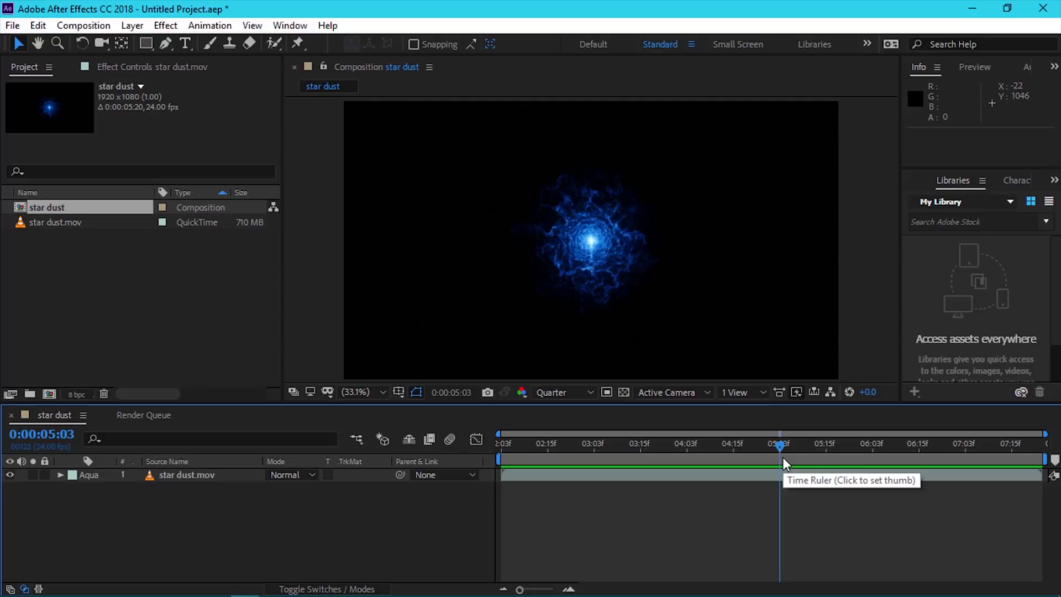
{"action": "left_click_drag", "start_coordinate": [783, 457], "coordinate": [742, 469]}
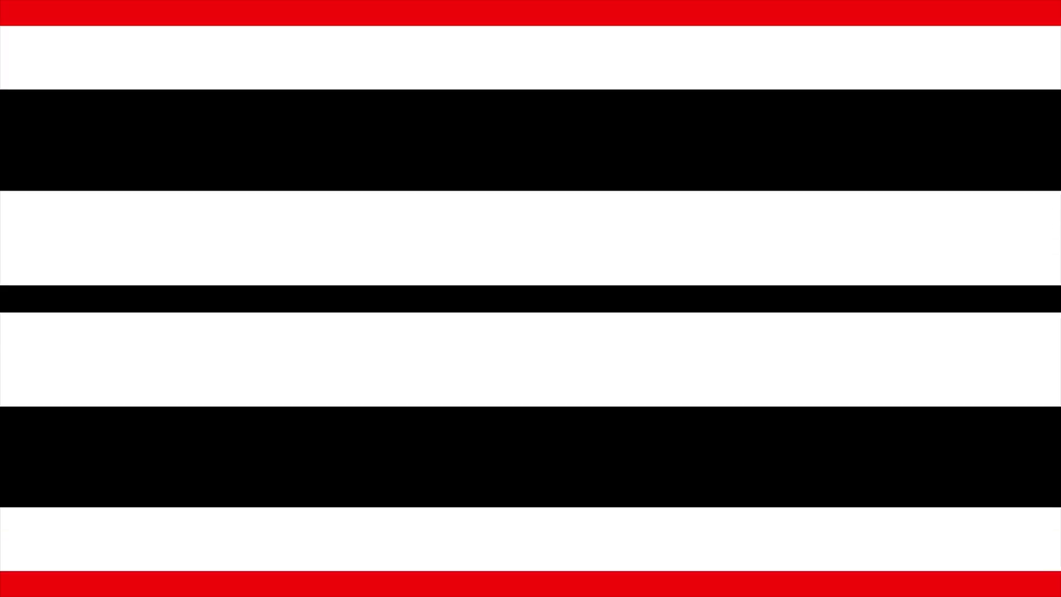
{"action": "left_click", "coordinate": [219, 475]}
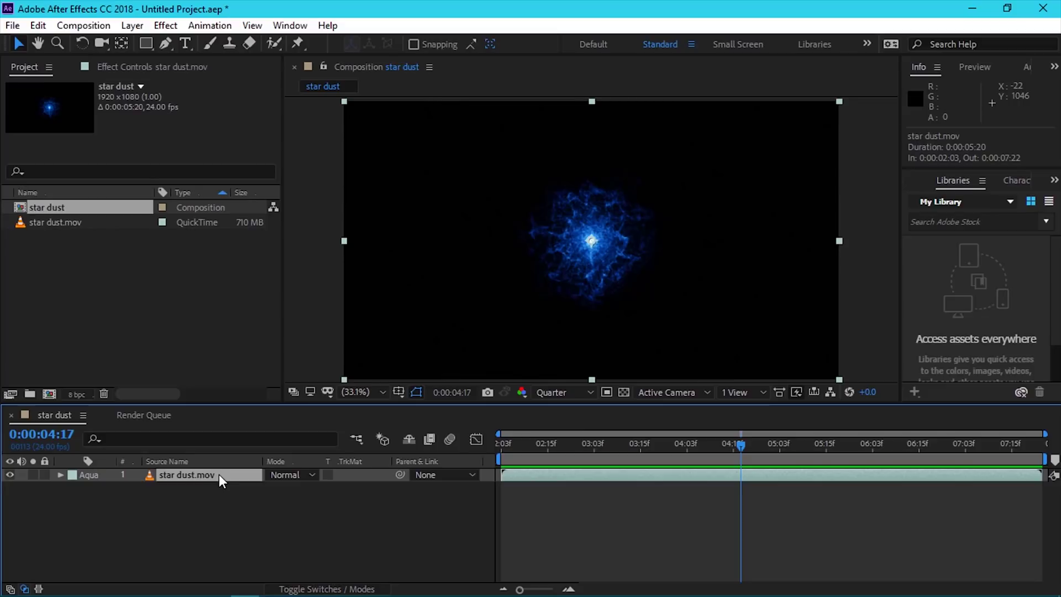
Step: Duplicate the star dust.mov layer and show the copy's (layer 2) Position property
{"action": "key", "text": "ctrl+d"}
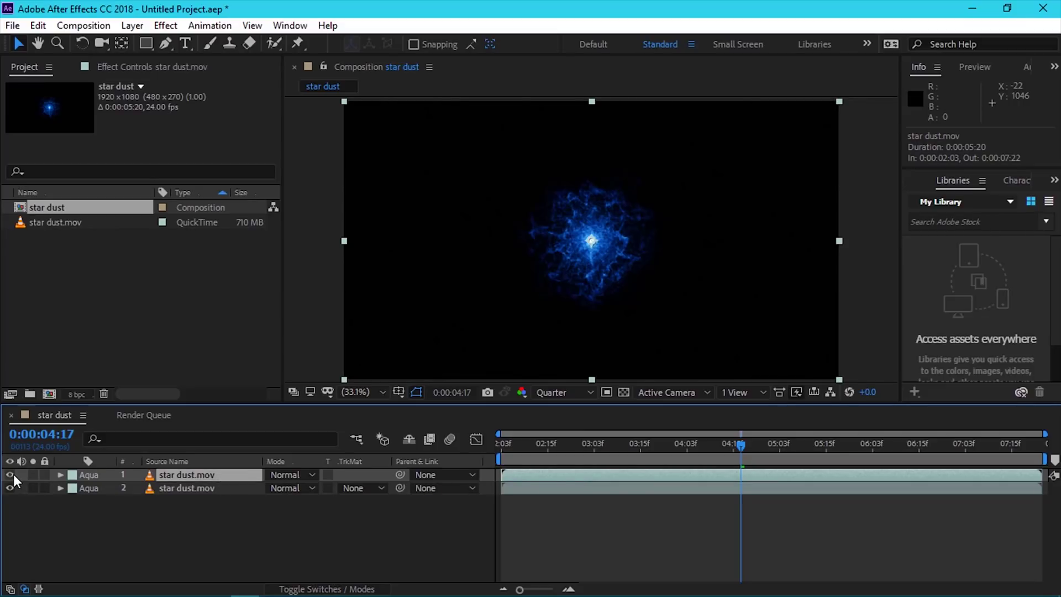
{"action": "left_click", "coordinate": [169, 490]}
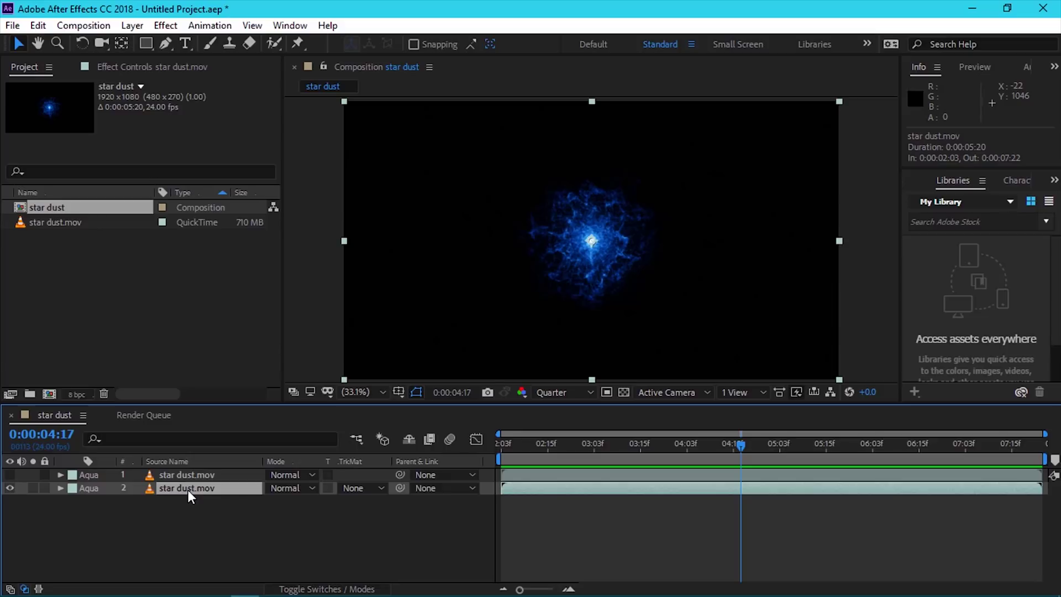
{"action": "key", "text": "p"}
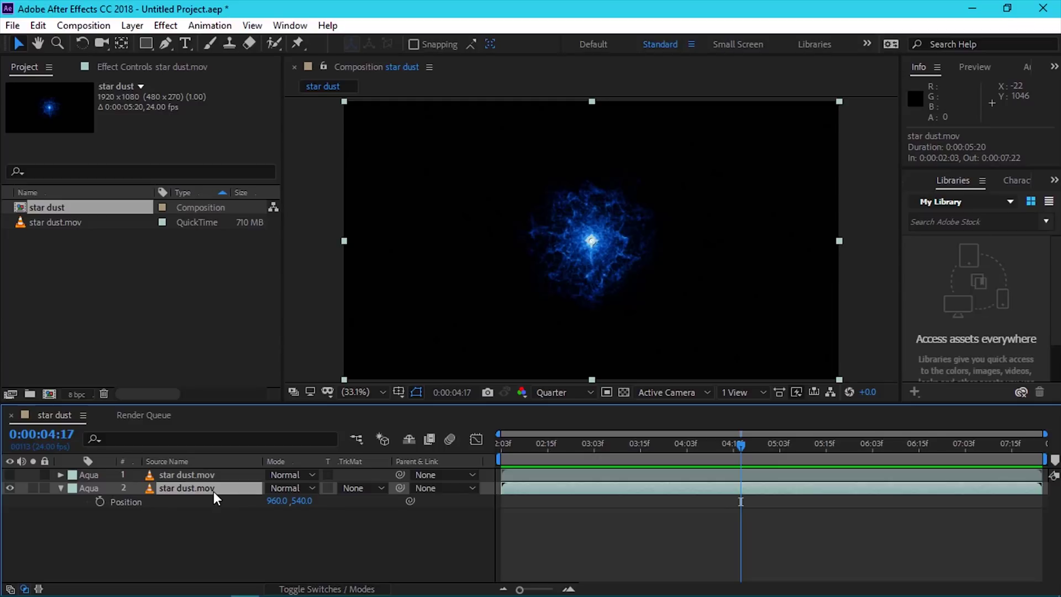
Step: Search effects for 'slider' and apply Slider Control to layer 2
{"action": "key", "text": "ctrl+space"}
{"action": "type", "text": "s"}
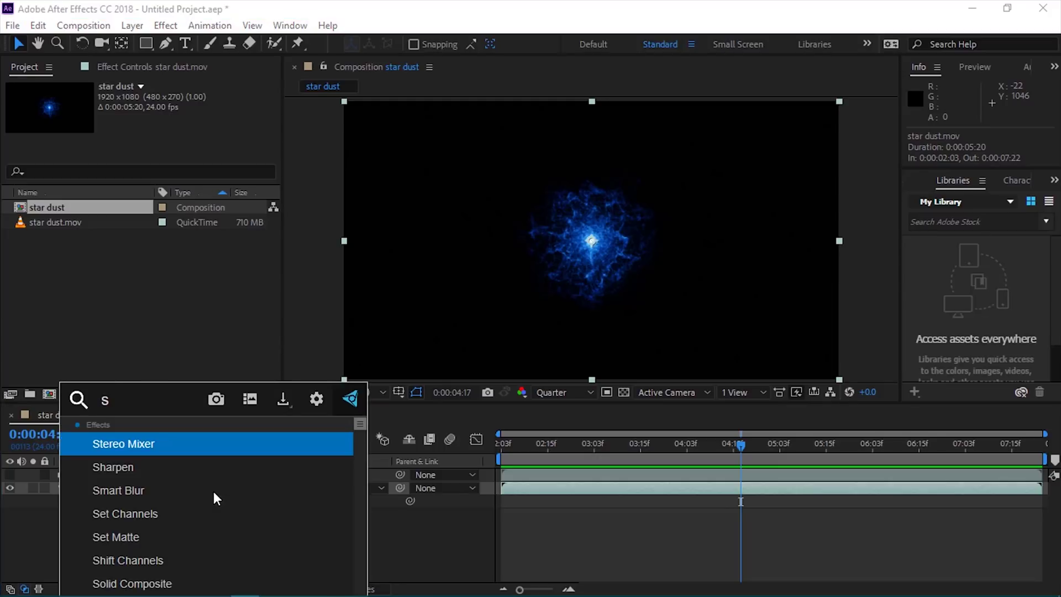
{"action": "type", "text": "lider"}
{"action": "key", "text": "Return"}
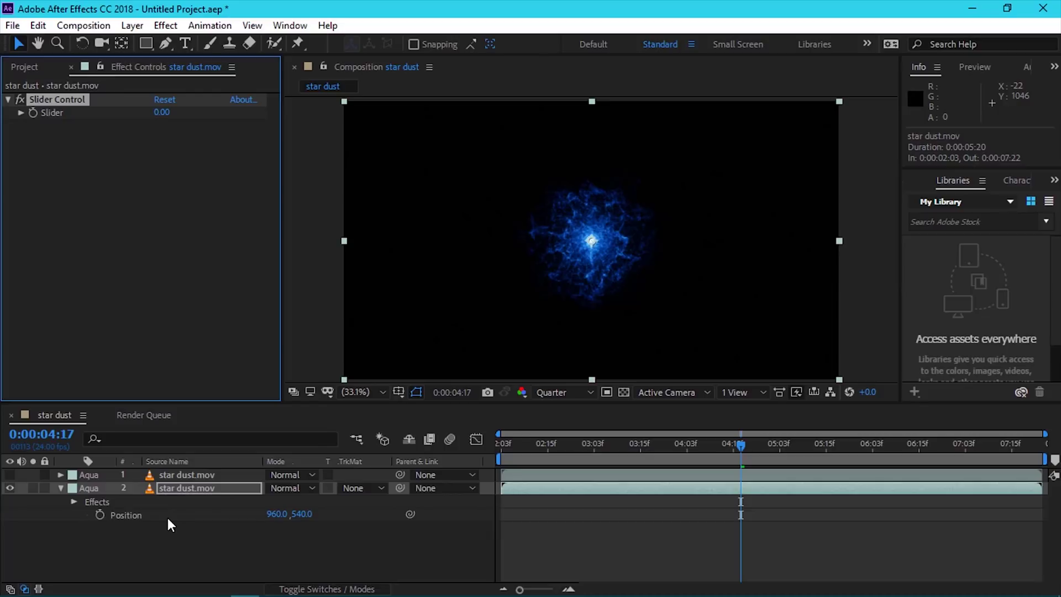
Step: Give layer 2's Position the expression wiggle(8,effect("Slider Control")("Slider"))
{"action": "left_click", "coordinate": [102, 516], "text": "alt"}
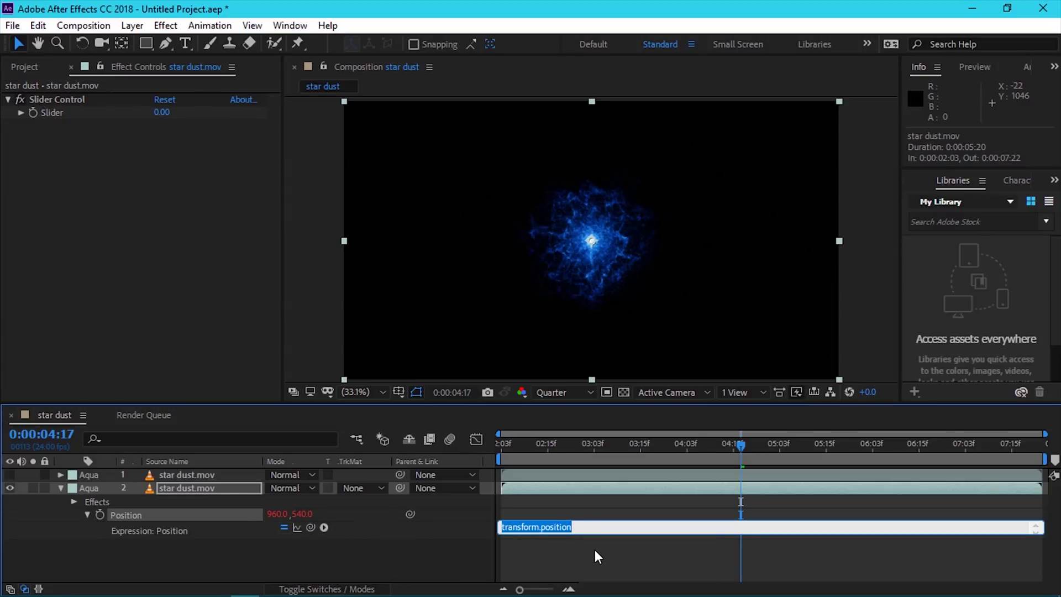
{"action": "type", "text": "wiggle"}
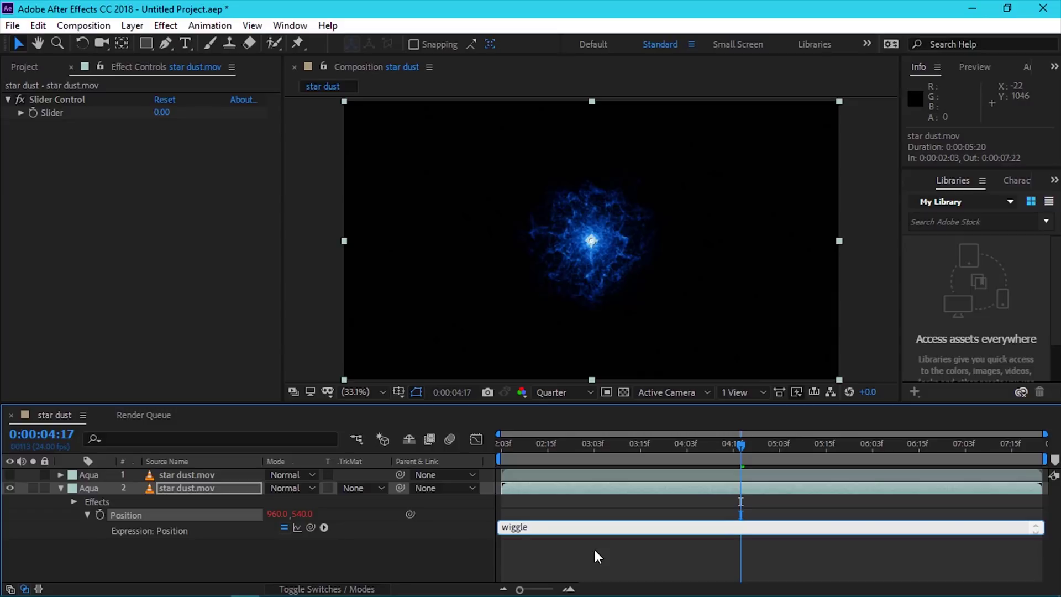
{"action": "type", "text": "(8,"}
{"action": "left_click_drag", "start_coordinate": [294, 509], "coordinate": [62, 115]}
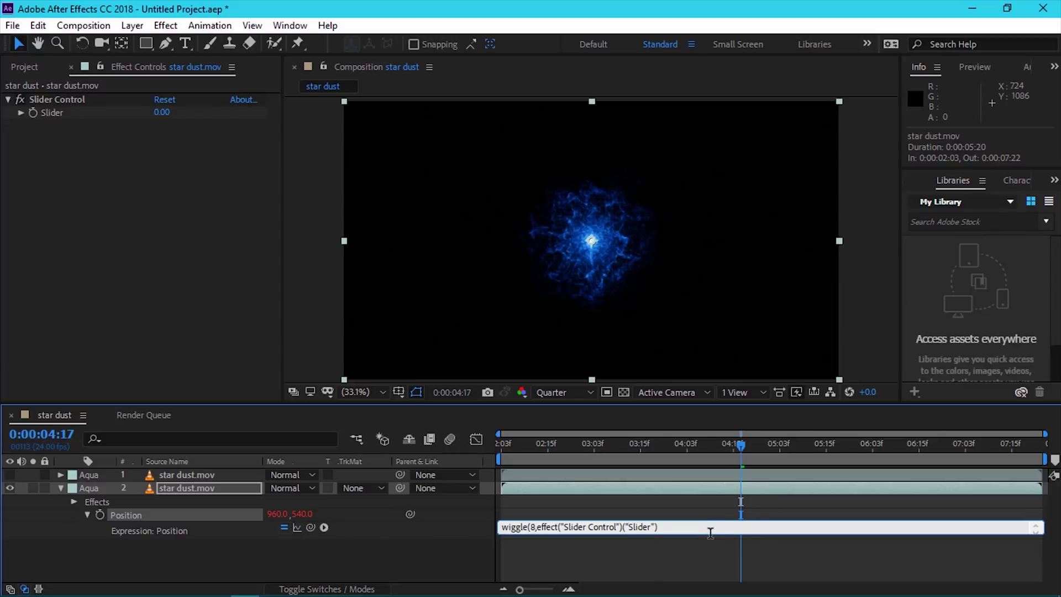
{"action": "type", "text": ")"}
{"action": "key", "text": "KP_Enter"}
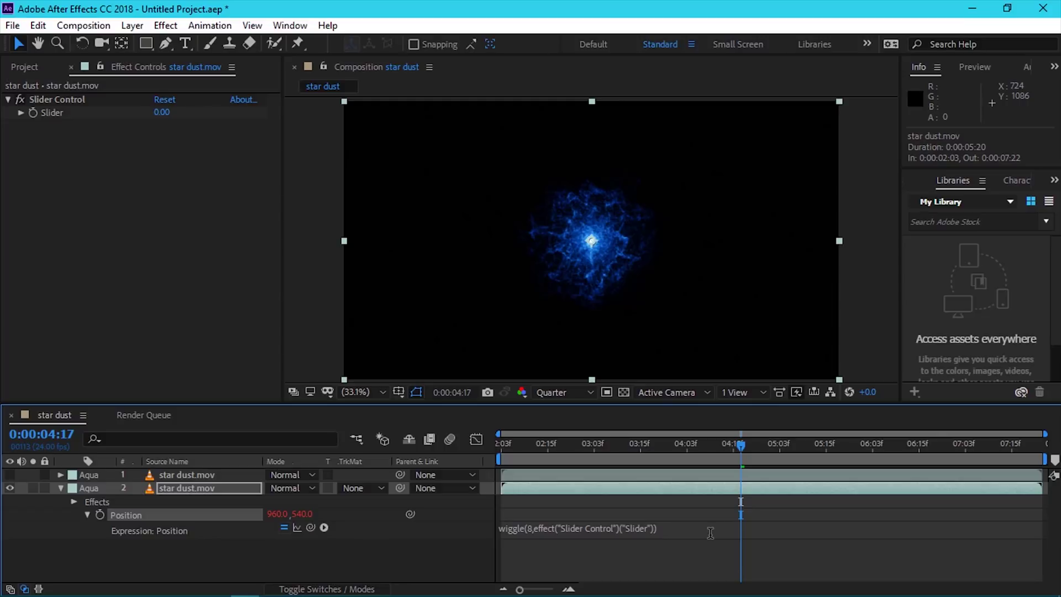
{"action": "left_click", "coordinate": [529, 451]}
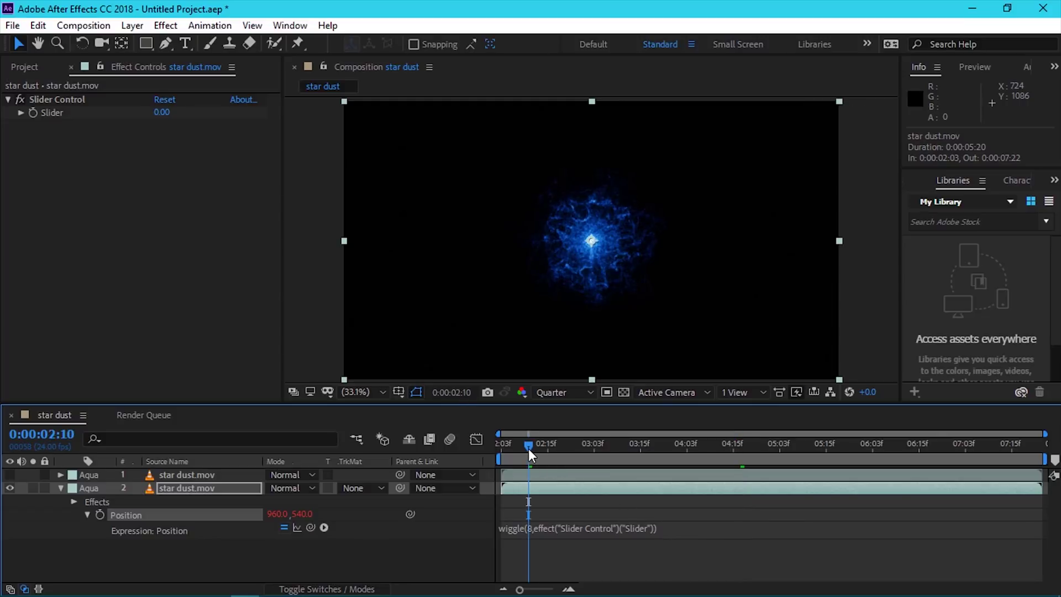
Step: Set layer 2's Slider to 5 and preview the wiggling star dust layer
{"action": "key", "text": "space"}
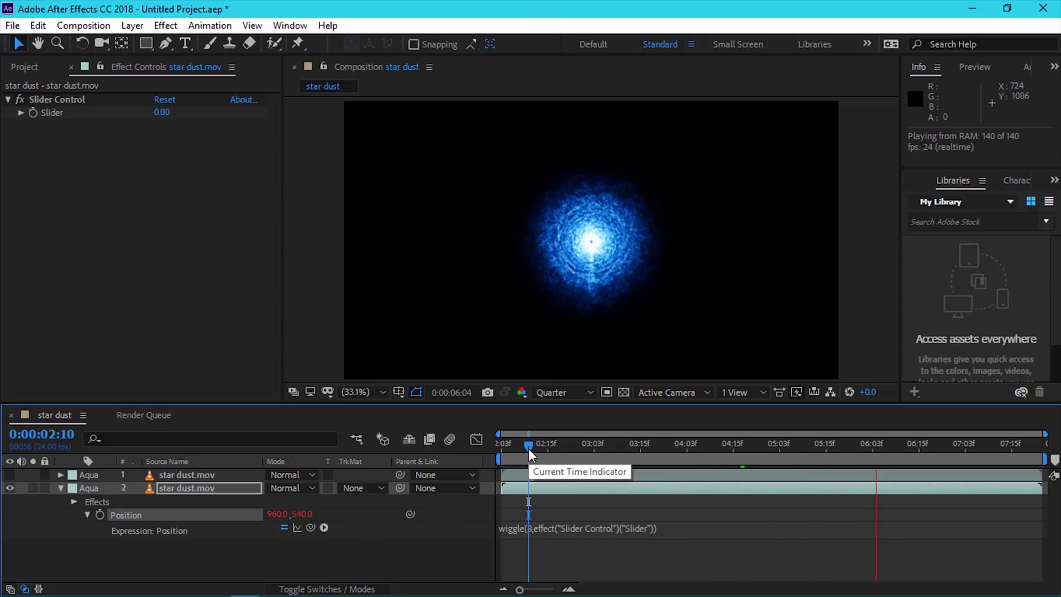
{"action": "key", "text": "space"}
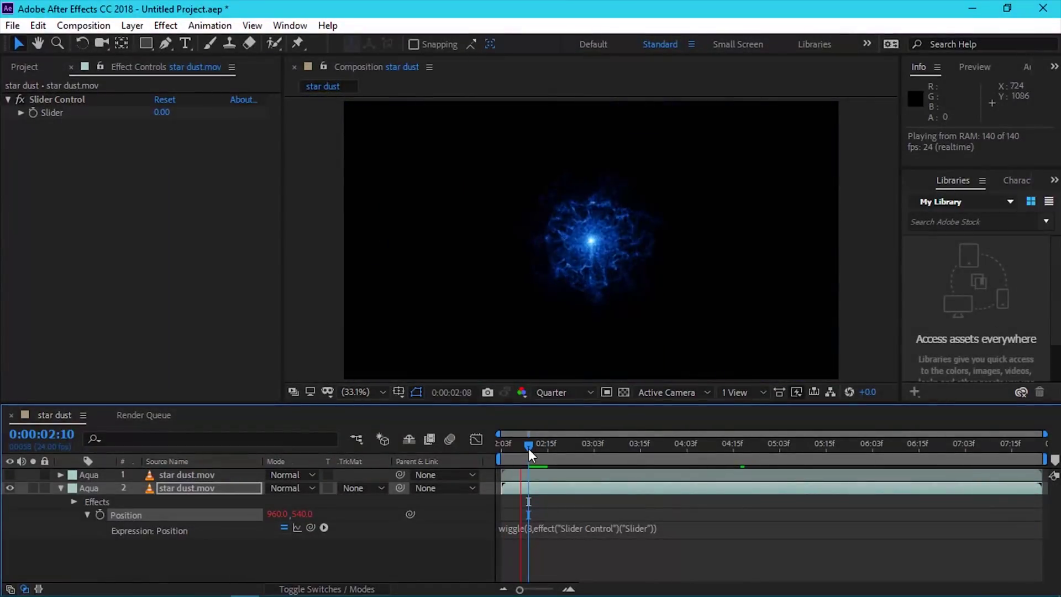
{"action": "left_click_drag", "start_coordinate": [529, 449], "coordinate": [543, 447]}
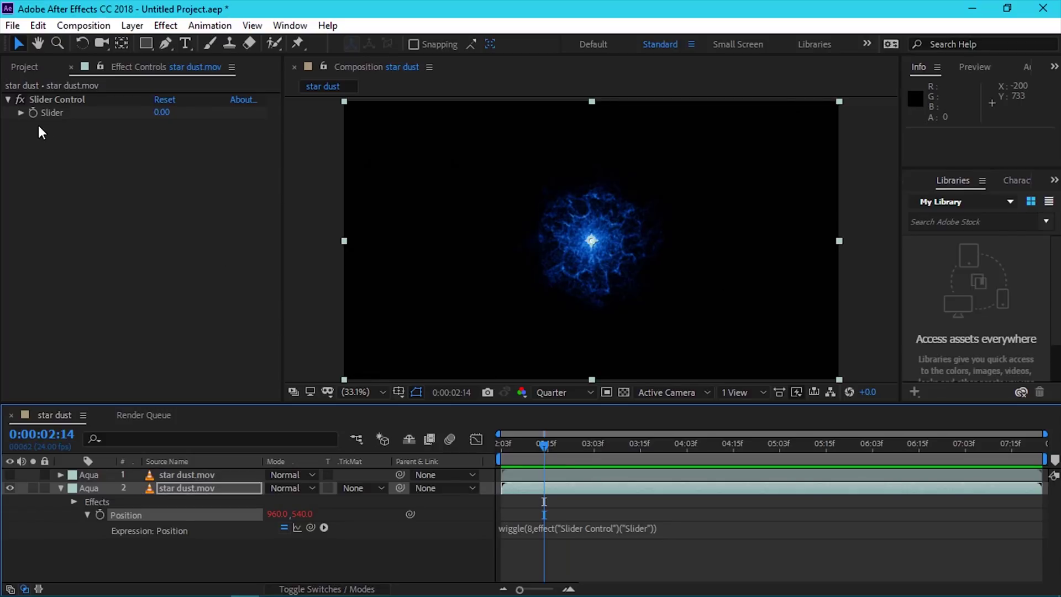
{"action": "left_click", "coordinate": [160, 113]}
{"action": "type", "text": "5"}
{"action": "key", "text": "Return"}
{"action": "key", "text": "space"}
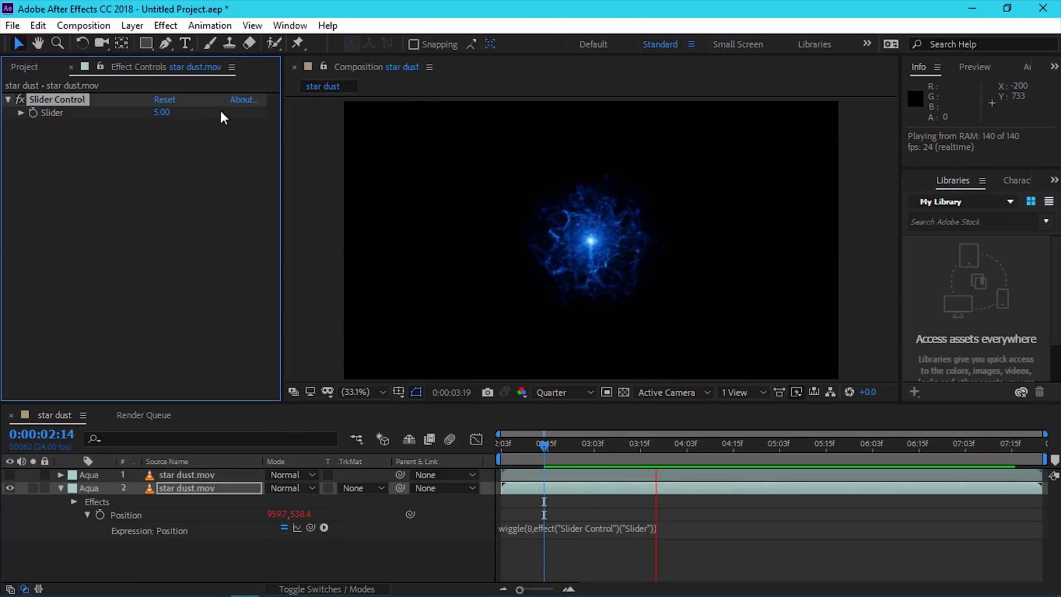
{"action": "left_click_drag", "start_coordinate": [593, 455], "coordinate": [686, 470]}
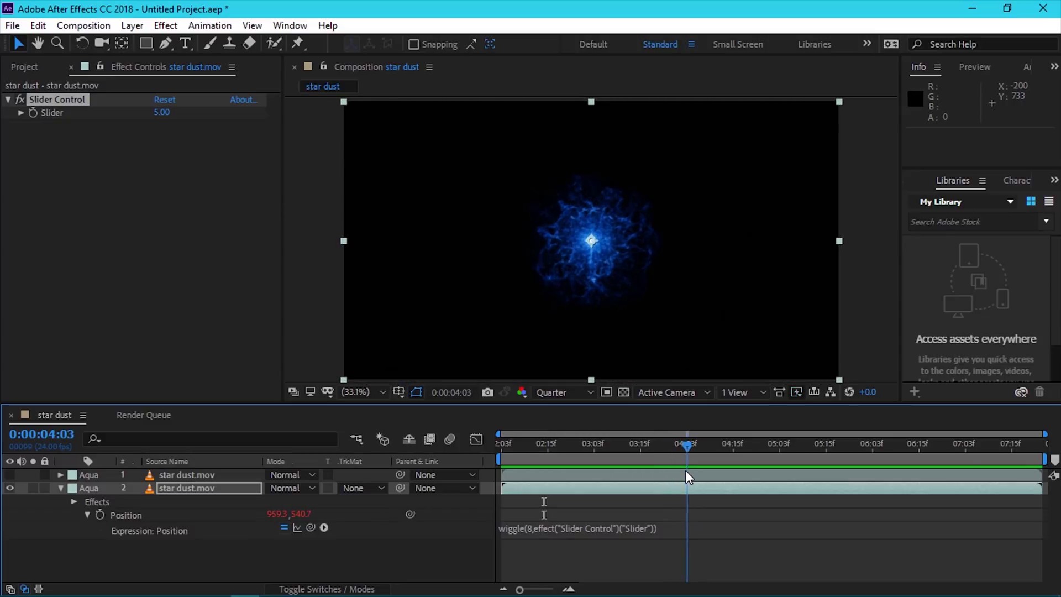
Step: Scale layer 2 to 120%
{"action": "left_click", "coordinate": [247, 489]}
{"action": "key", "text": "s"}
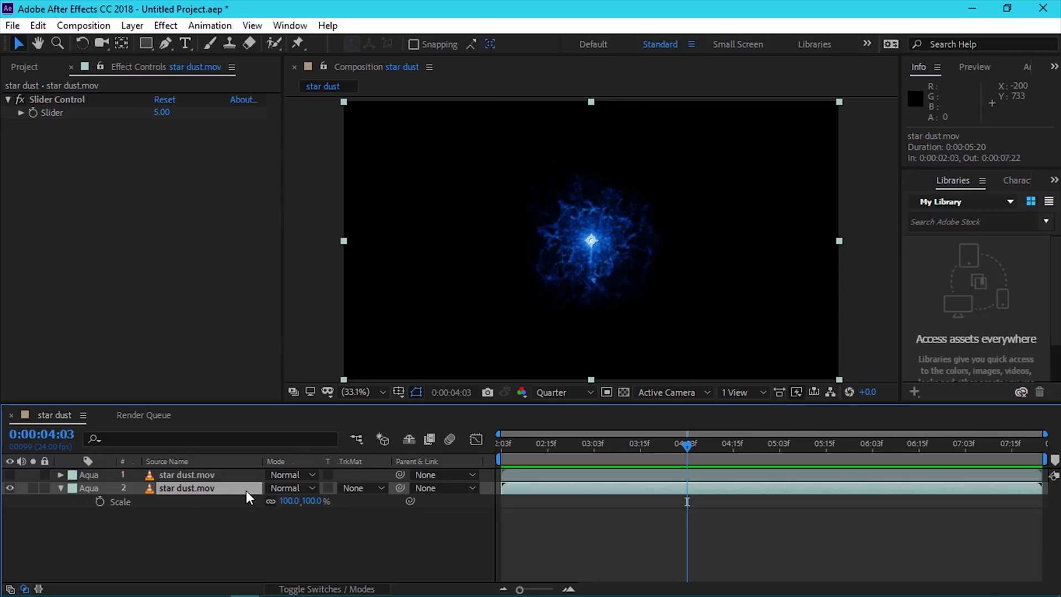
{"action": "left_click", "coordinate": [290, 501]}
{"action": "type", "text": "120"}
{"action": "key", "text": "Return"}
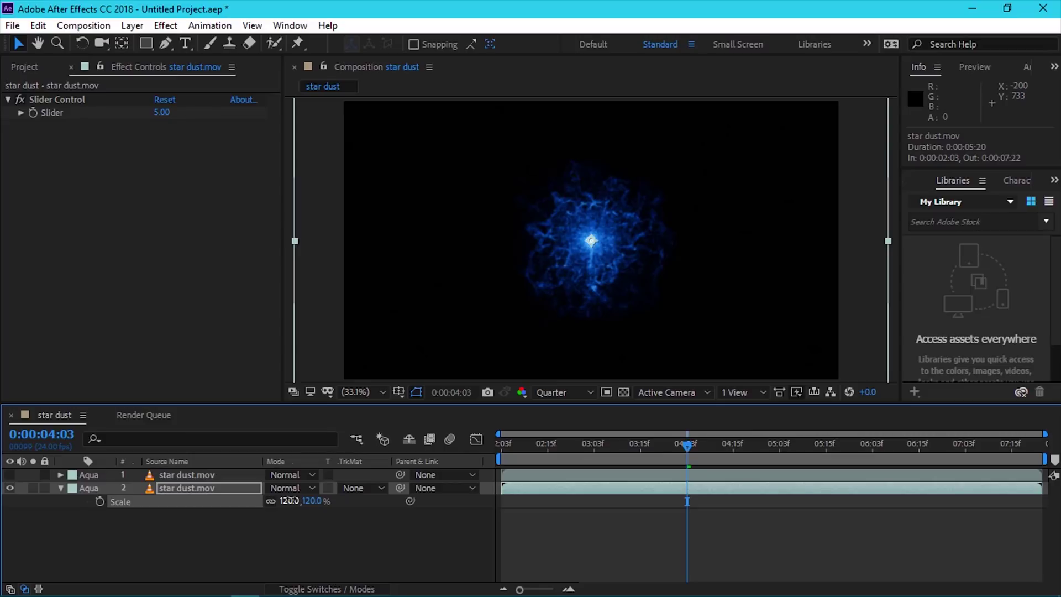
Step: Scale layer 1 to 120% as well, then deselect it
{"action": "left_click", "coordinate": [217, 477]}
{"action": "key", "text": "s"}
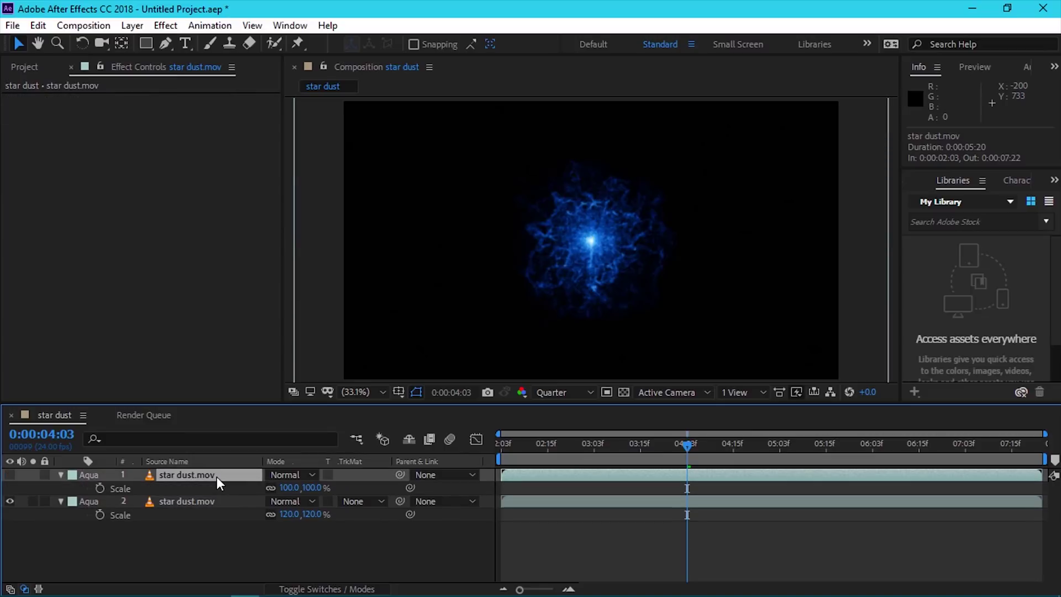
{"action": "left_click", "coordinate": [290, 488]}
{"action": "type", "text": "120"}
{"action": "key", "text": "Return"}
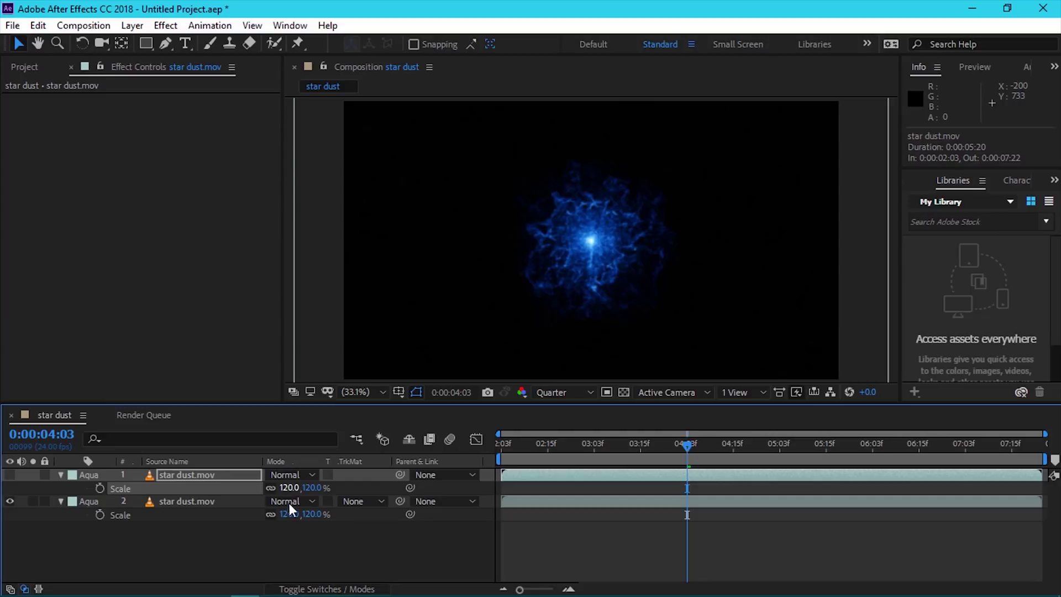
{"action": "left_click", "coordinate": [276, 531]}
Step: Move the current time to 03:00 and hide layer 2's Scale property
{"action": "left_click", "coordinate": [552, 445]}
{"action": "left_click_drag", "start_coordinate": [537, 446], "coordinate": [581, 457]}
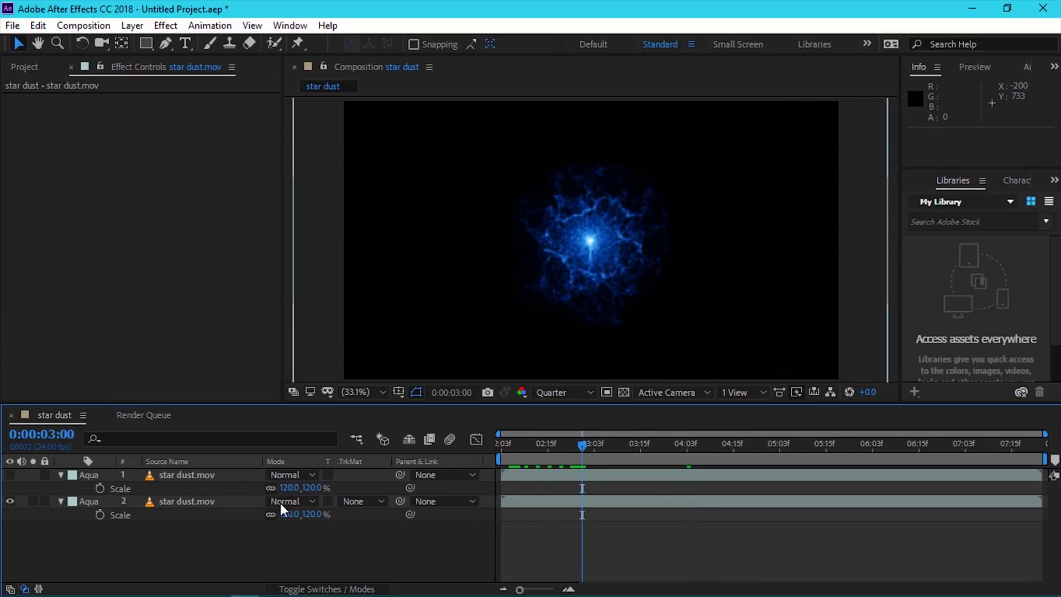
{"action": "left_click", "coordinate": [185, 505]}
{"action": "key", "text": "s"}
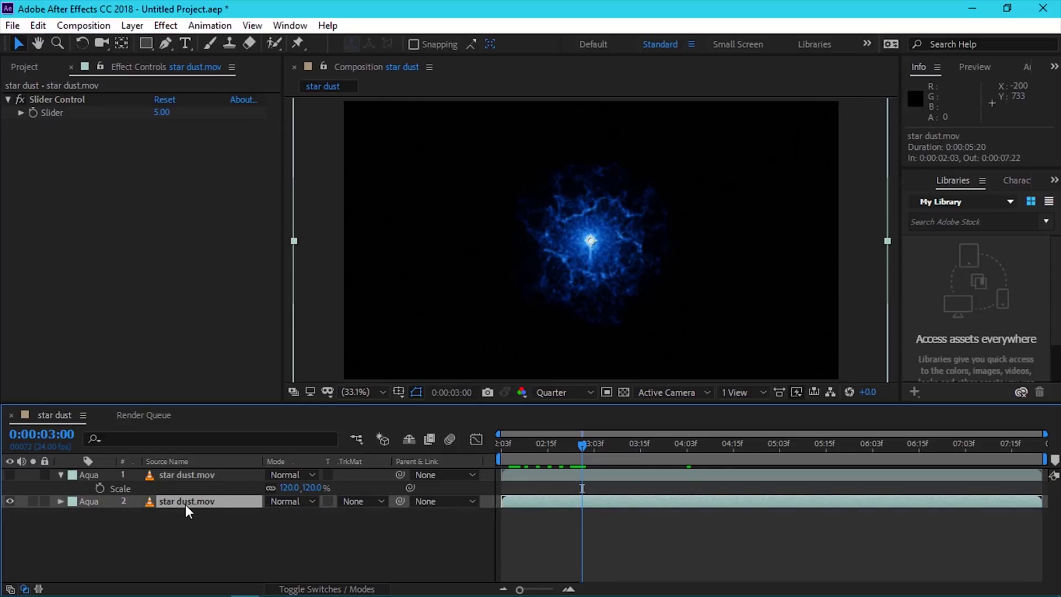
Step: Show layer 2's Slider Control in the timeline and move the current time to 04:00
{"action": "left_click", "coordinate": [53, 115]}
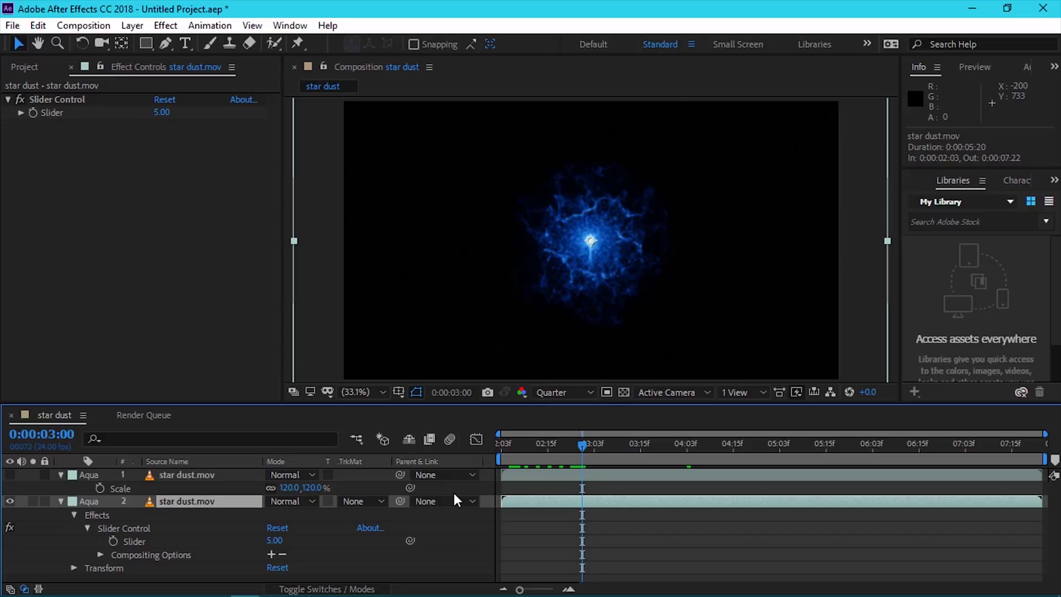
{"action": "left_click_drag", "start_coordinate": [579, 445], "coordinate": [675, 447]}
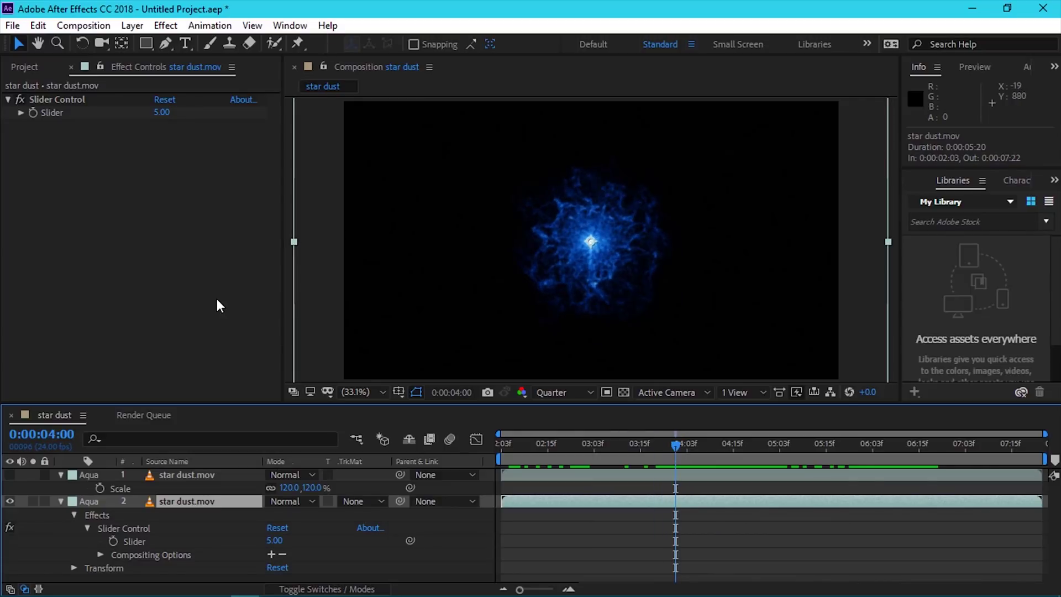
Step: Enter a Slider value of 0, then move the current time to about 07:02
{"action": "left_click", "coordinate": [161, 112]}
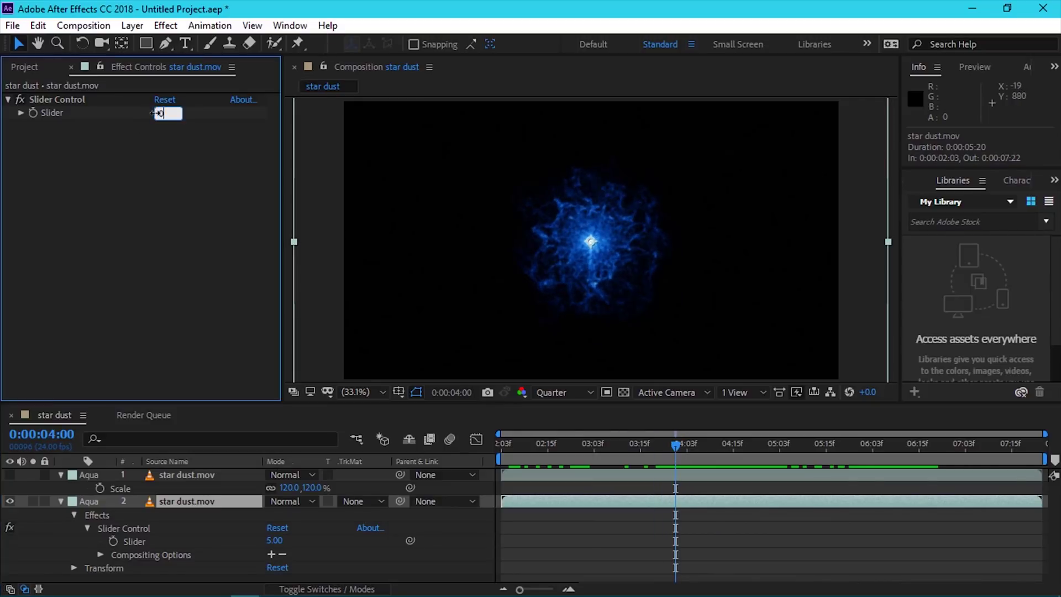
{"action": "type", "text": "0"}
{"action": "key", "text": "Return"}
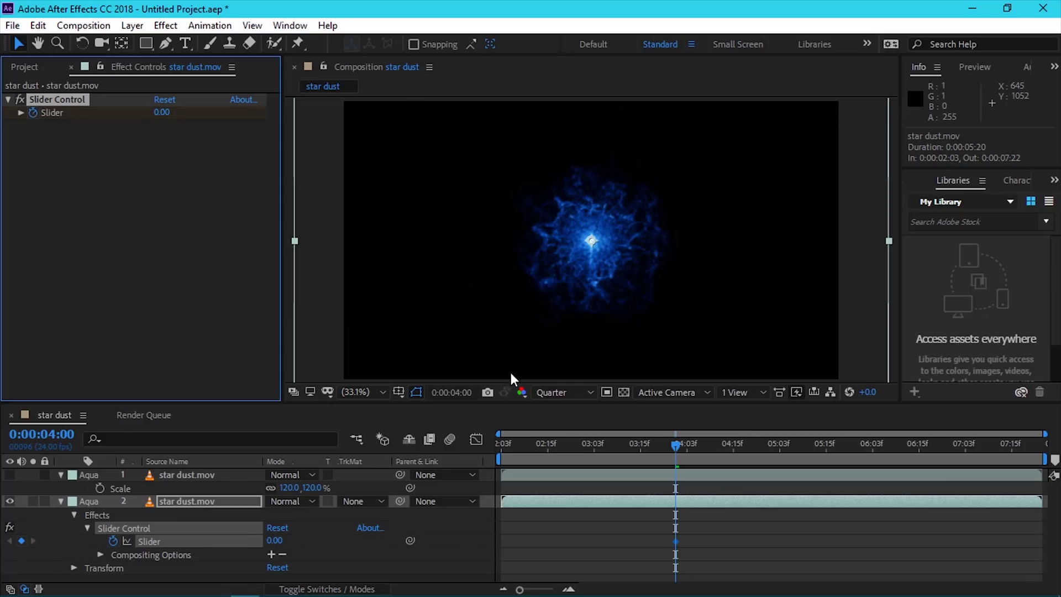
{"action": "mouse_move", "coordinate": [678, 449]}
{"action": "left_mouse_down"}
{"action": "mouse_move", "coordinate": [781, 459]}
{"action": "mouse_move", "coordinate": [986, 438]}
{"action": "mouse_move", "coordinate": [698, 473]}
{"action": "mouse_move", "coordinate": [678, 463]}
{"action": "left_mouse_up"}
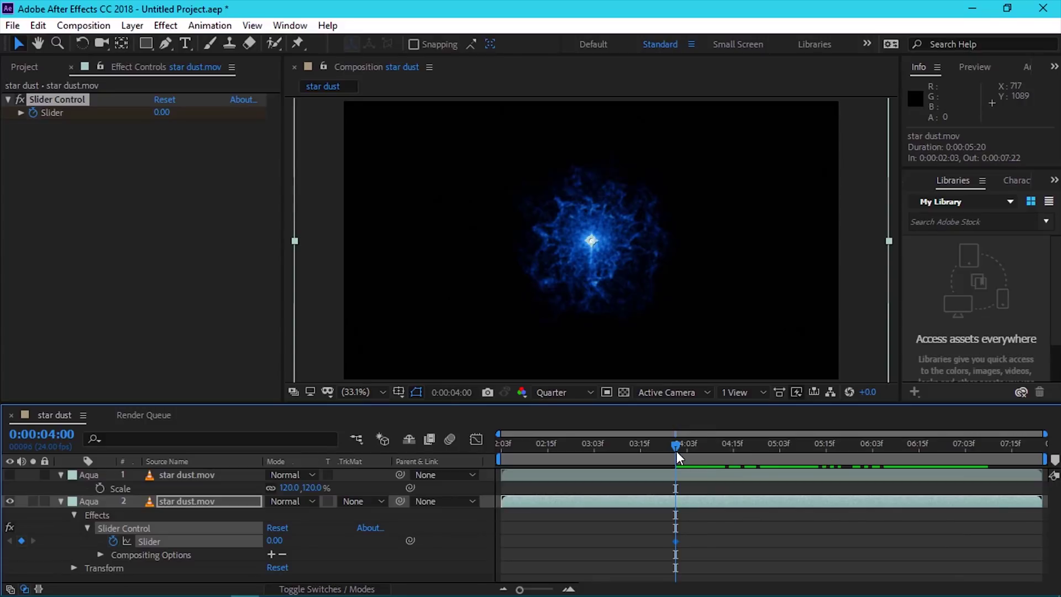
{"action": "left_click_drag", "start_coordinate": [676, 451], "coordinate": [961, 450]}
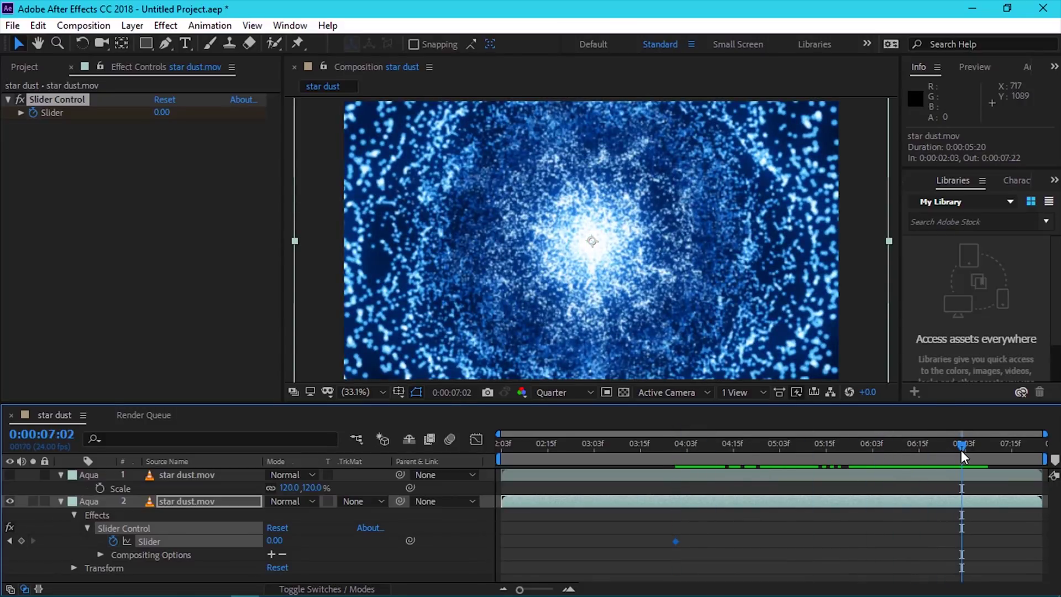
Step: Keyframe the Slider at 5 at 07:02 and 0 at 07:03, then preview from the start
{"action": "left_click", "coordinate": [162, 112]}
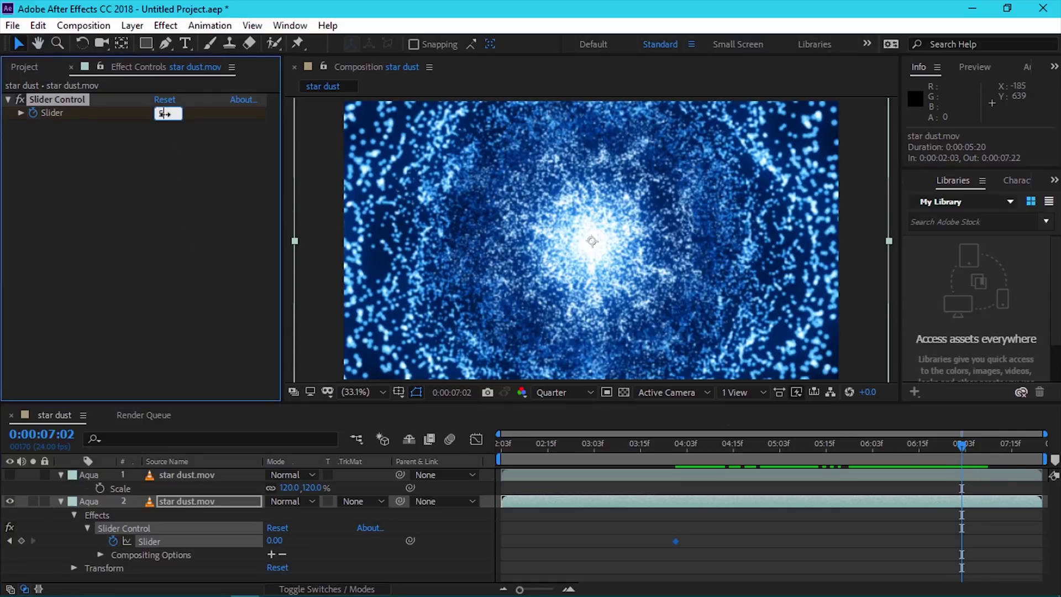
{"action": "type", "text": "5"}
{"action": "key", "text": "Return"}
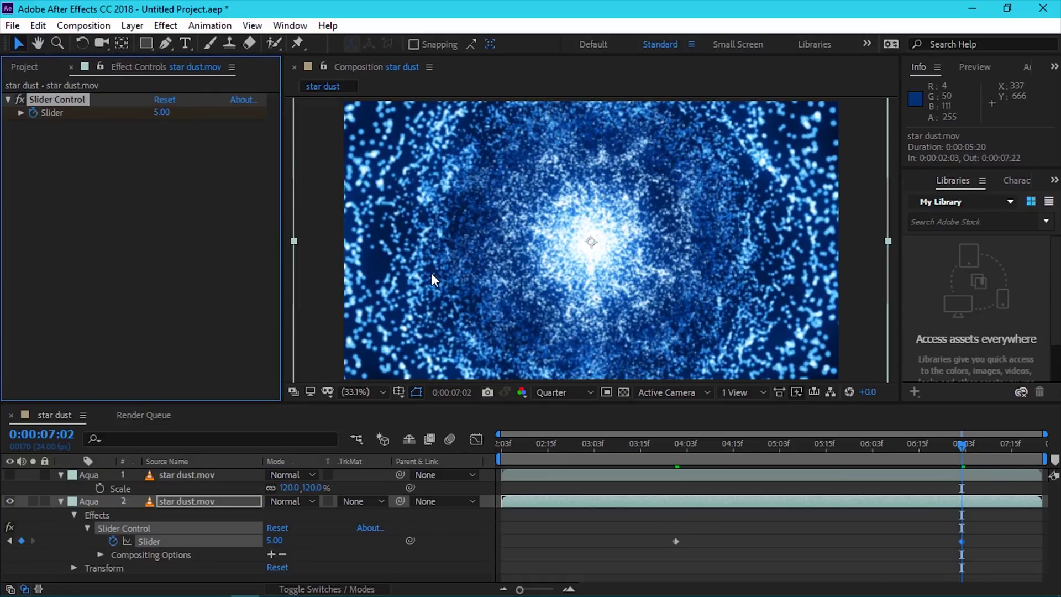
{"action": "key", "text": "Page_Down"}
{"action": "type", "text": "0"}
{"action": "key", "text": "Return"}
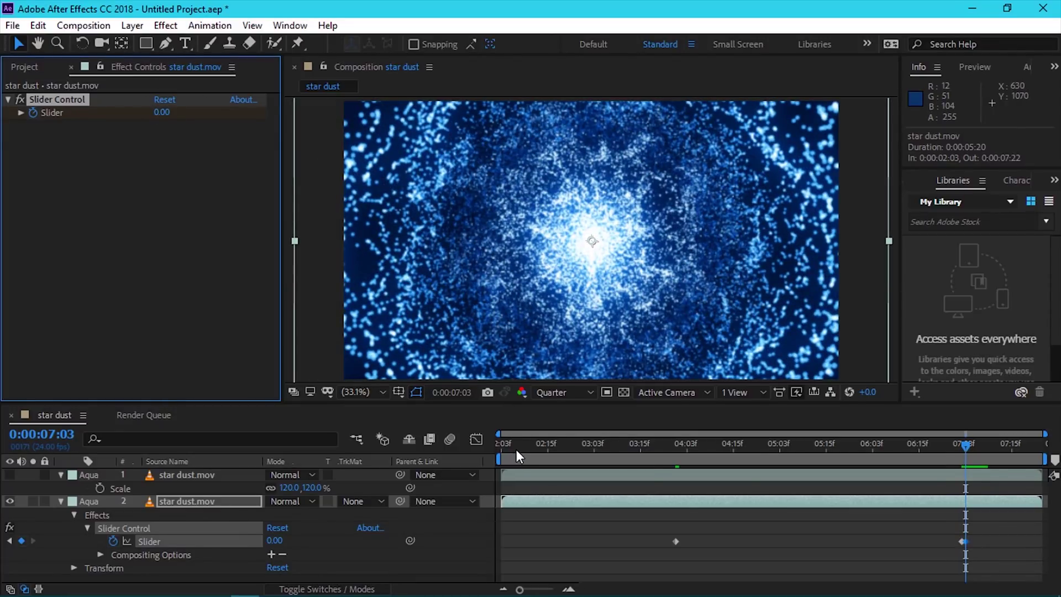
{"action": "key", "text": "Home"}
{"action": "key", "text": "space"}
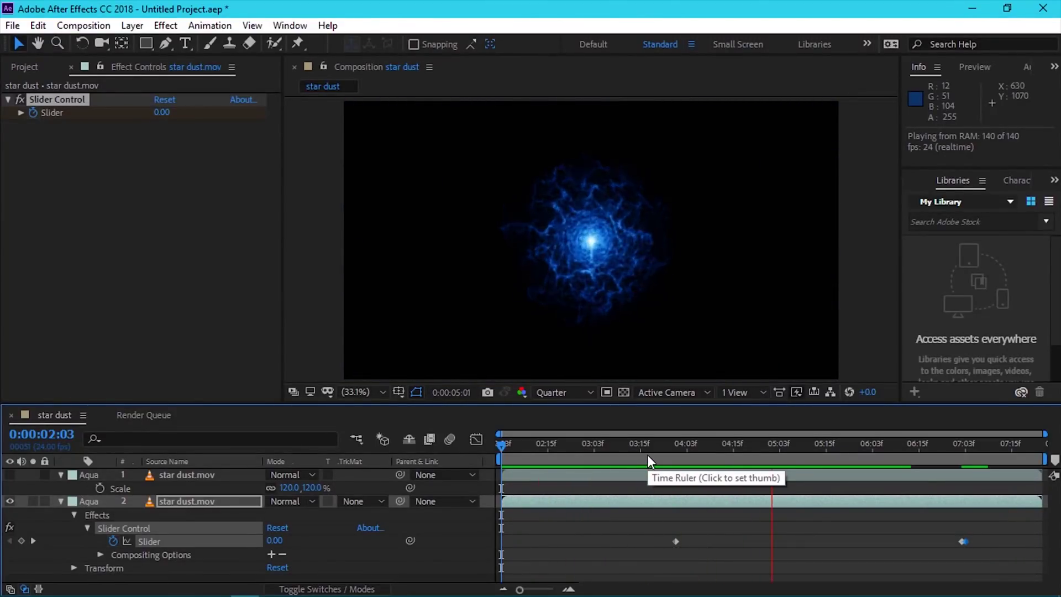
Step: Change the 07:02 Slider keyframe to 10 and preview the result
{"action": "left_click_drag", "start_coordinate": [648, 456], "coordinate": [898, 465]}
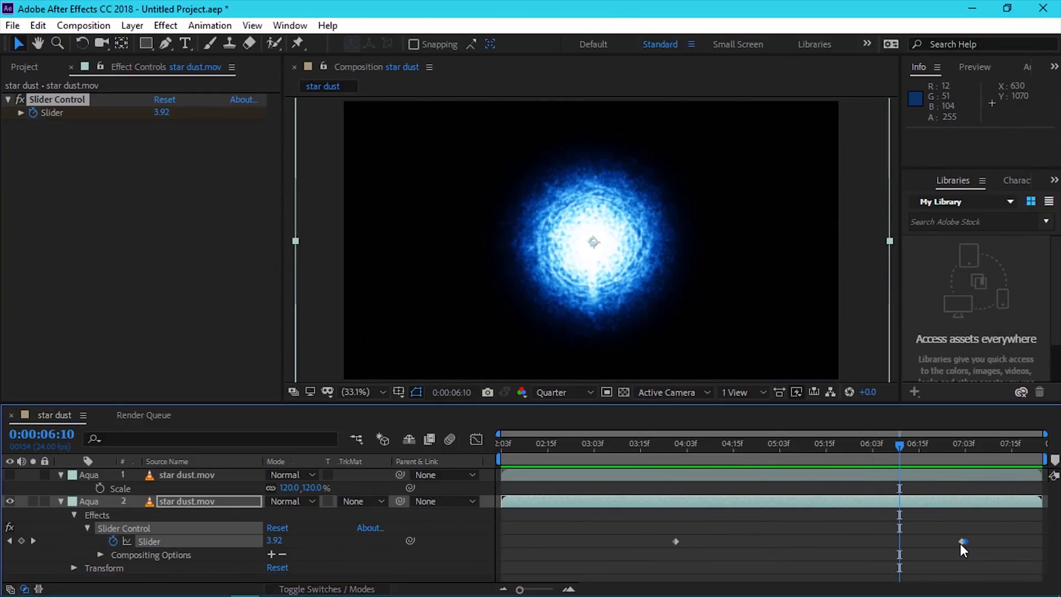
{"action": "mouse_move", "coordinate": [961, 543]}
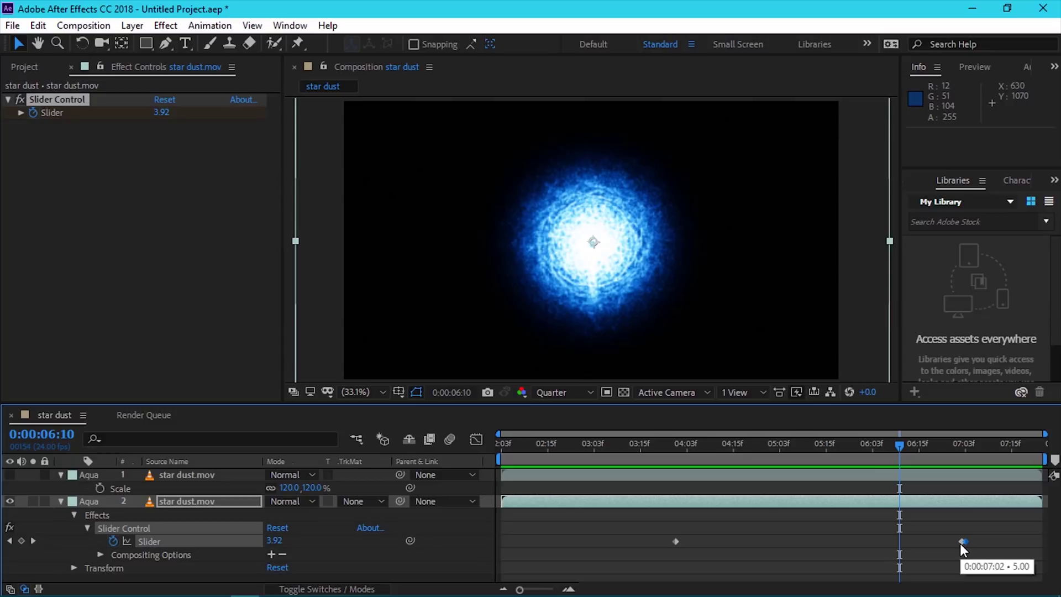
{"action": "double_click", "coordinate": [961, 541]}
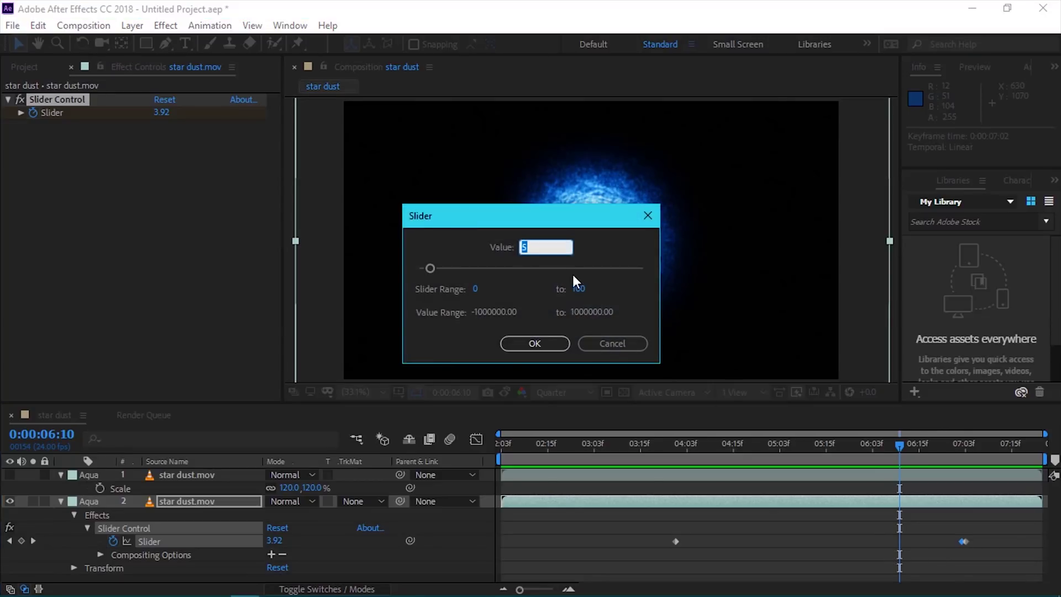
{"action": "type", "text": "10"}
{"action": "key", "text": "Return"}
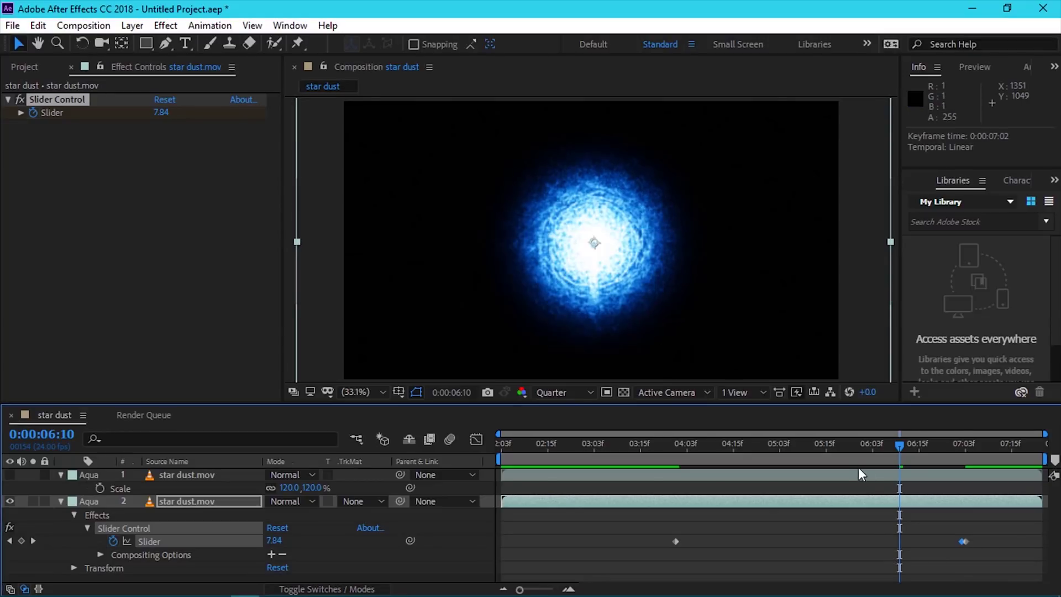
{"action": "key", "text": "space"}
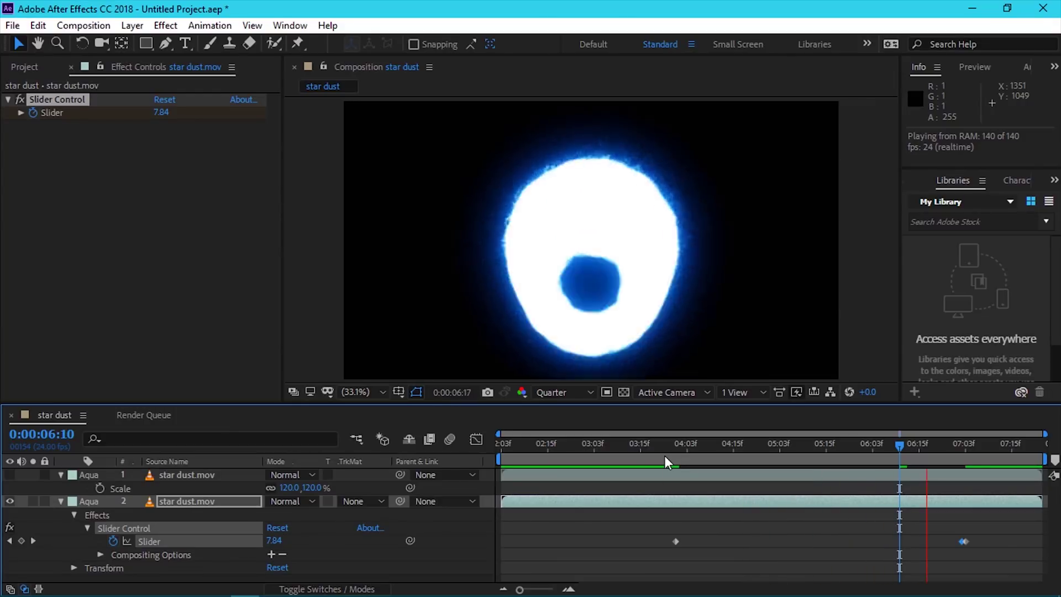
Step: Change the 04:00 Slider keyframe to 5.2 and shift layer 1's start slightly later
{"action": "left_click_drag", "start_coordinate": [668, 456], "coordinate": [687, 457]}
{"action": "double_click", "coordinate": [676, 541]}
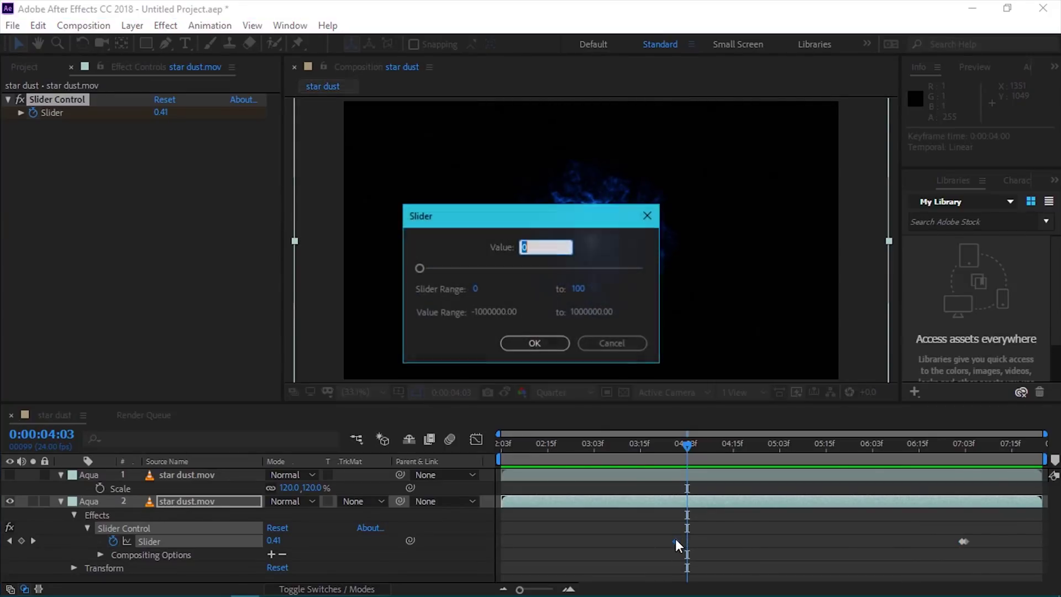
{"action": "type", "text": "5.2"}
{"action": "key", "text": "Return"}
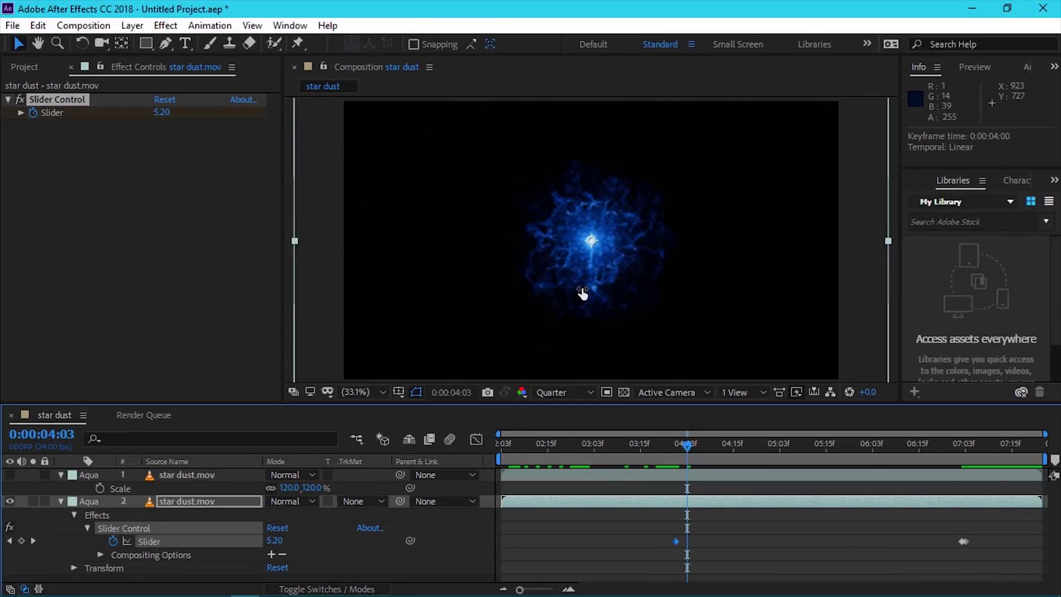
{"action": "left_click_drag", "start_coordinate": [503, 476], "coordinate": [521, 474]}
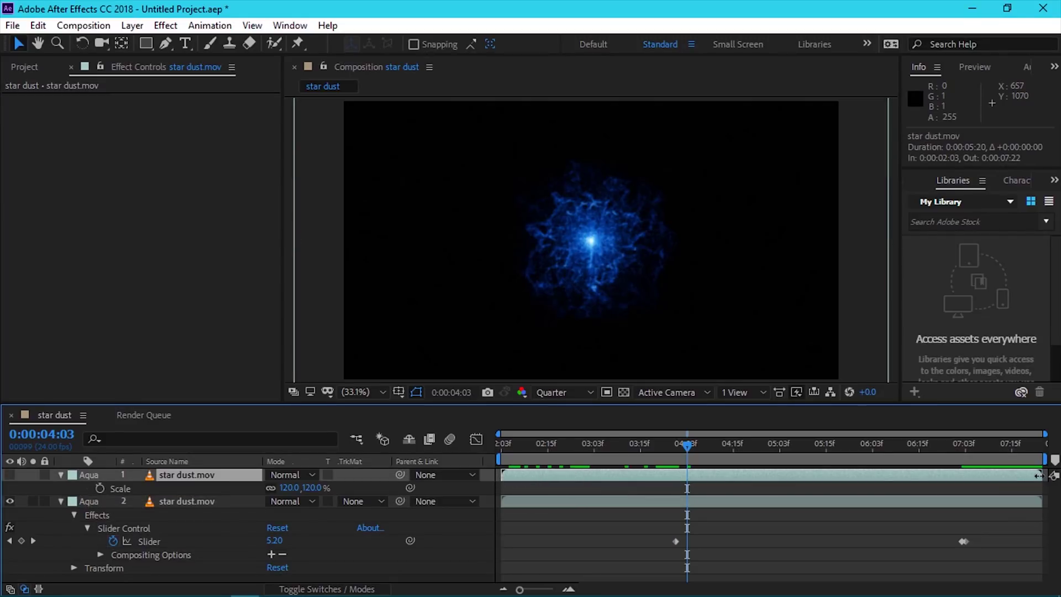
Step: Trim layer 1 to end at 03:23, start layer 2 at 04:00, and preview from the start
{"action": "left_click_drag", "start_coordinate": [1039, 475], "coordinate": [823, 484]}
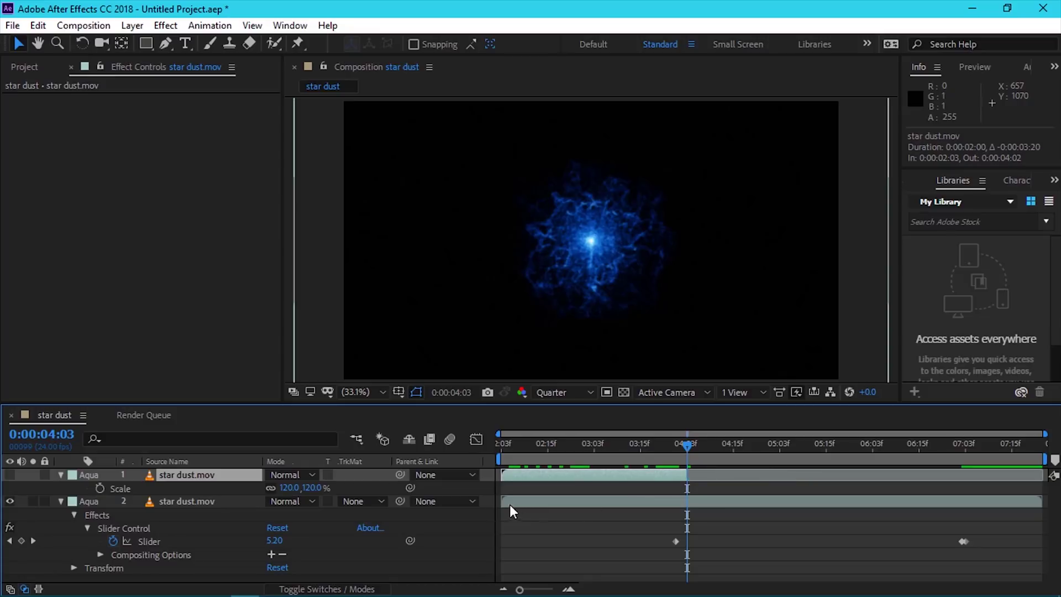
{"action": "left_click_drag", "start_coordinate": [500, 500], "coordinate": [629, 500]}
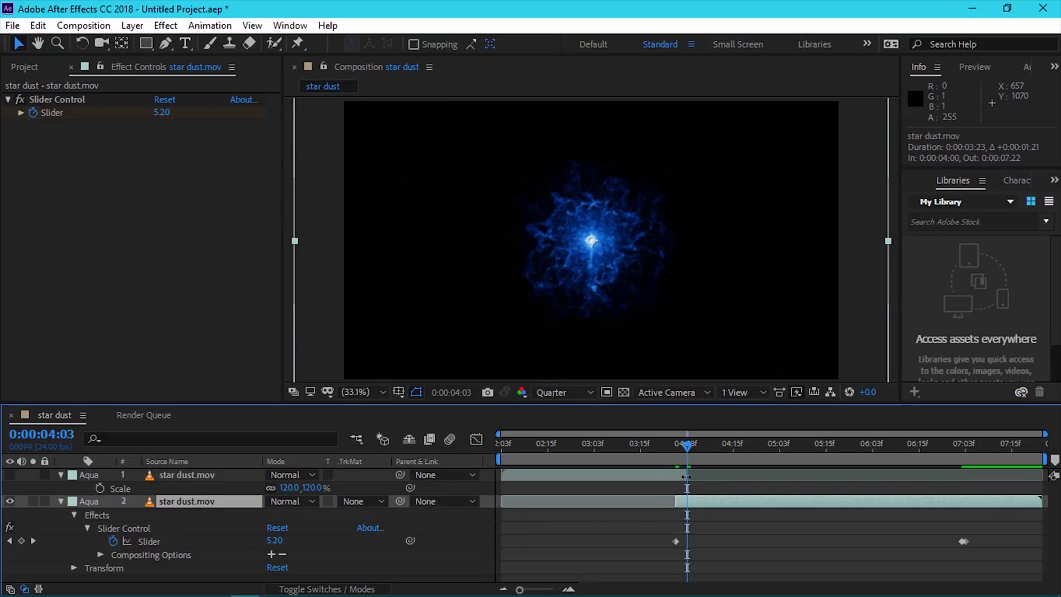
{"action": "left_click_drag", "start_coordinate": [686, 477], "coordinate": [680, 477]}
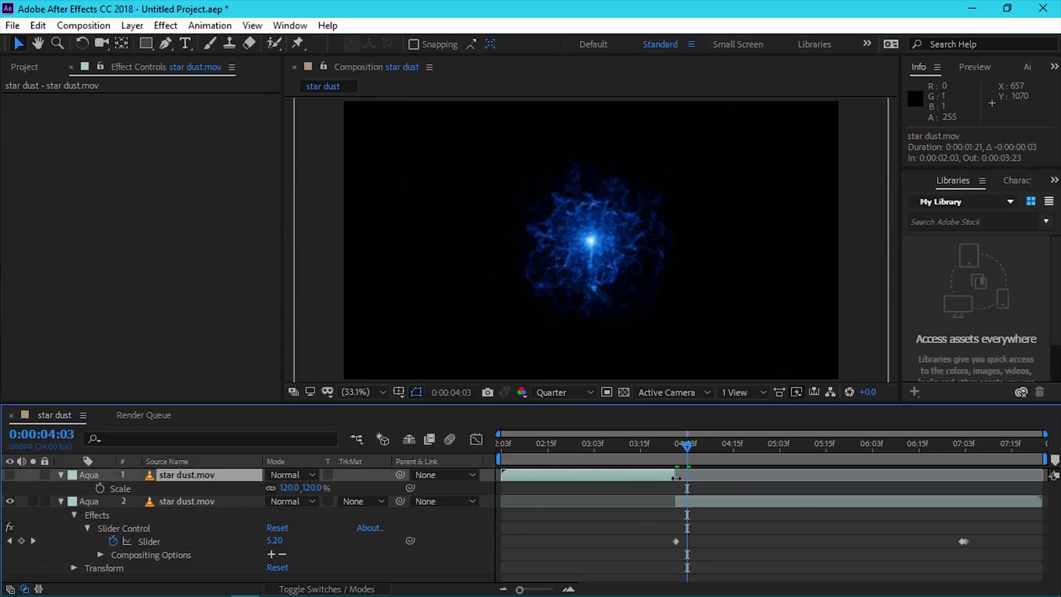
{"action": "left_click_drag", "start_coordinate": [576, 445], "coordinate": [433, 441]}
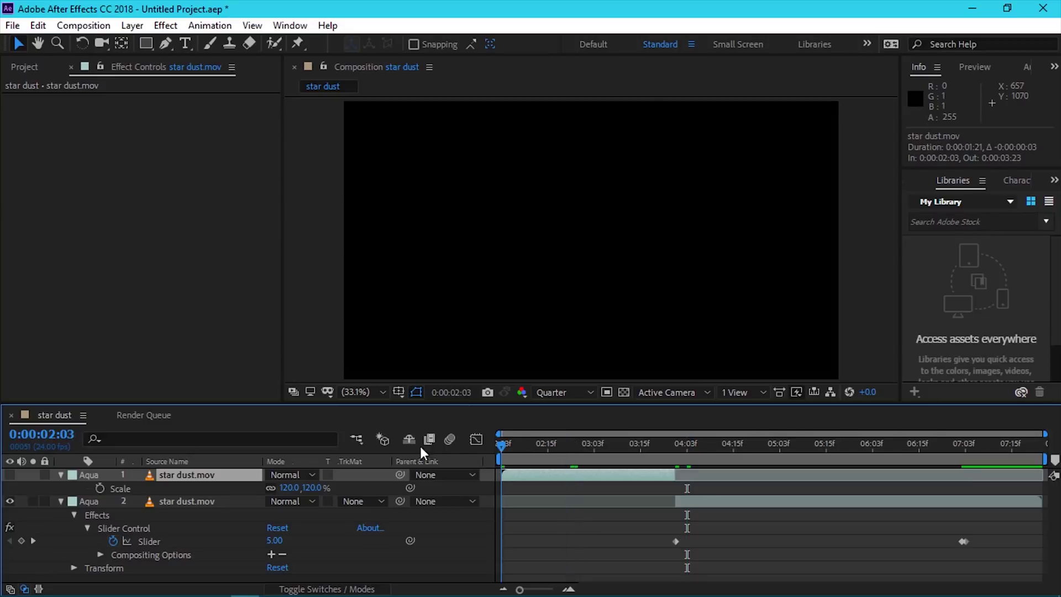
{"action": "key", "text": "space"}
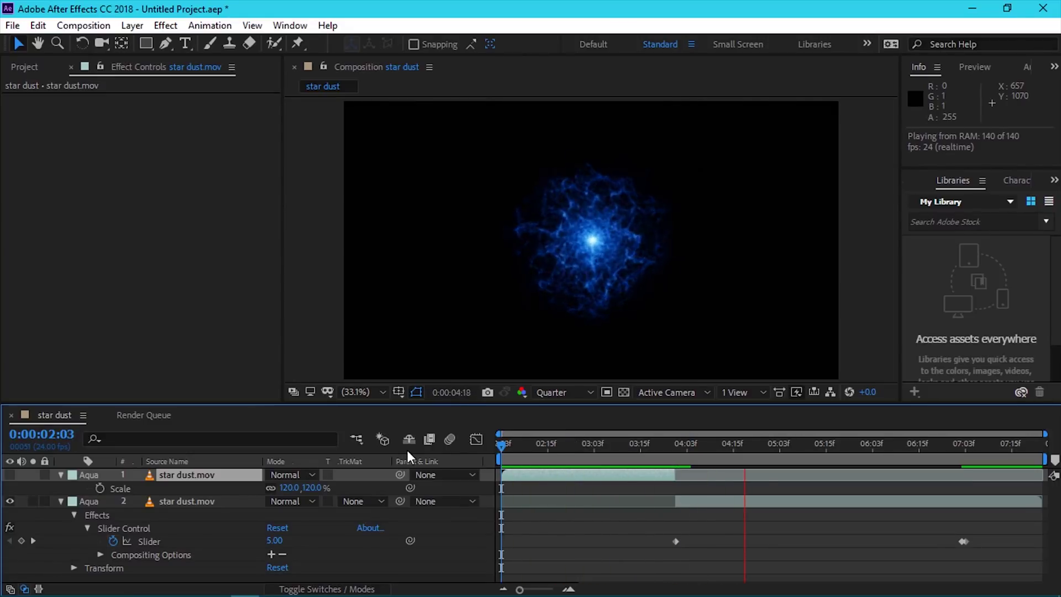
{"action": "key", "text": "space"}
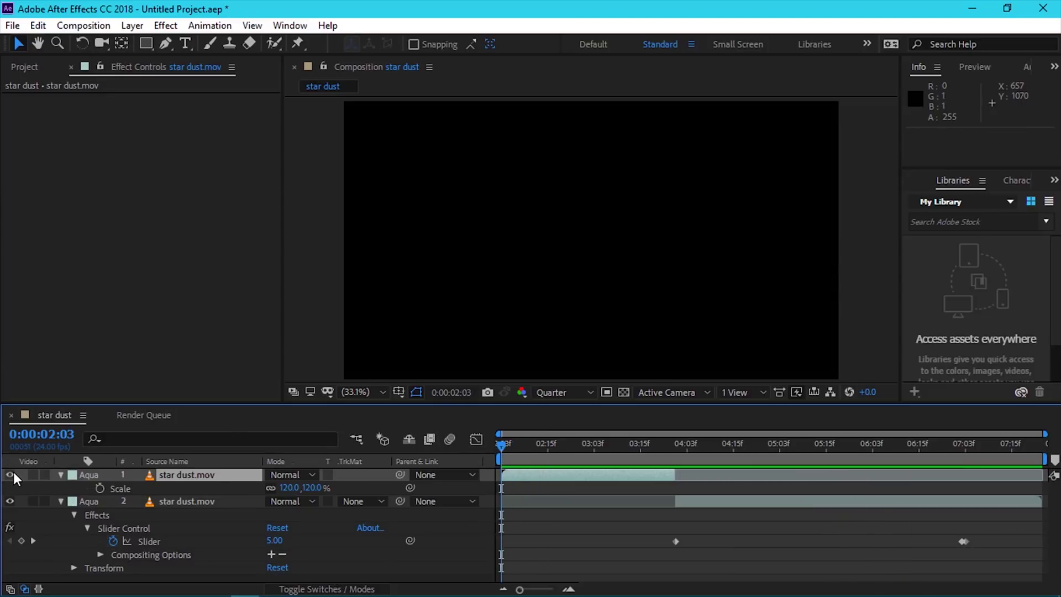
Step: Replay and scrub the animation, then switch the viewer resolution to Half and preview again
{"action": "key", "text": "space"}
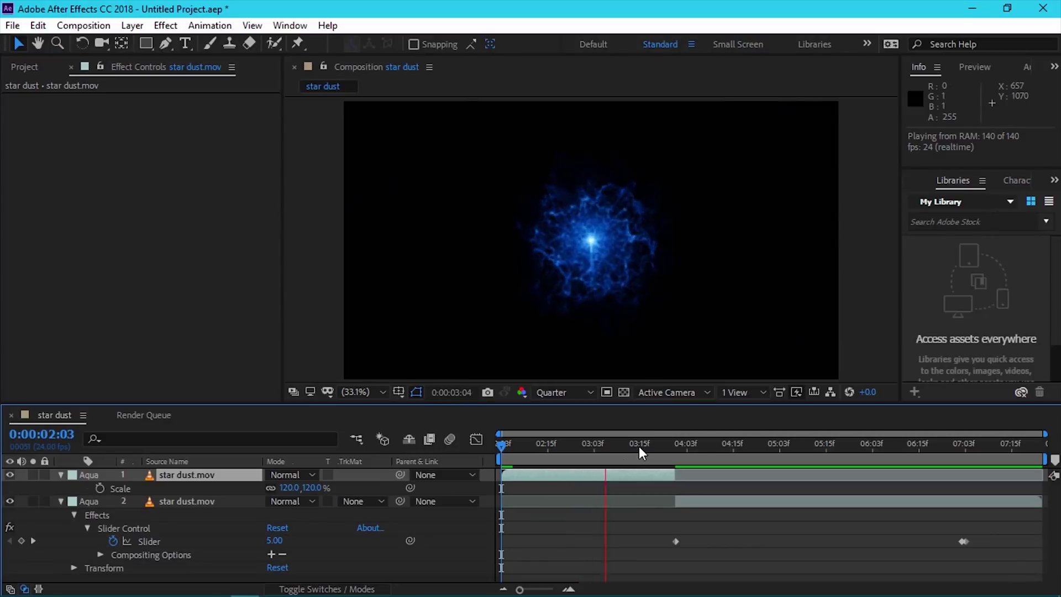
{"action": "left_click_drag", "start_coordinate": [639, 446], "coordinate": [872, 447]}
{"action": "left_click", "coordinate": [552, 392]}
{"action": "left_click", "coordinate": [559, 446]}
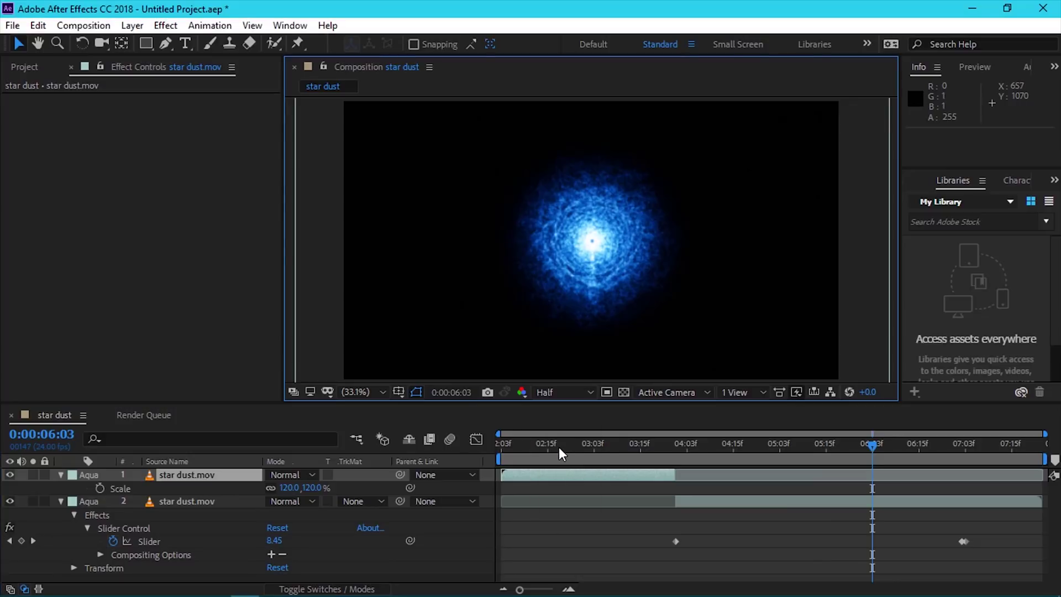
{"action": "key", "text": "space"}
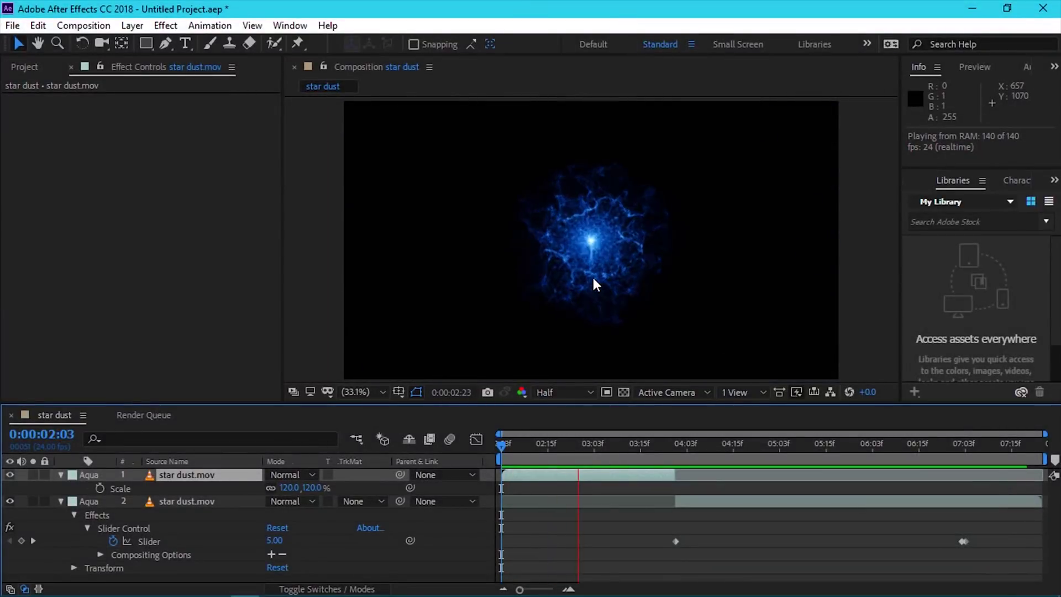
Step: Apply Easy Ease to Layer 2's two Slider keyframes with F9
{"action": "key", "text": "grave"}
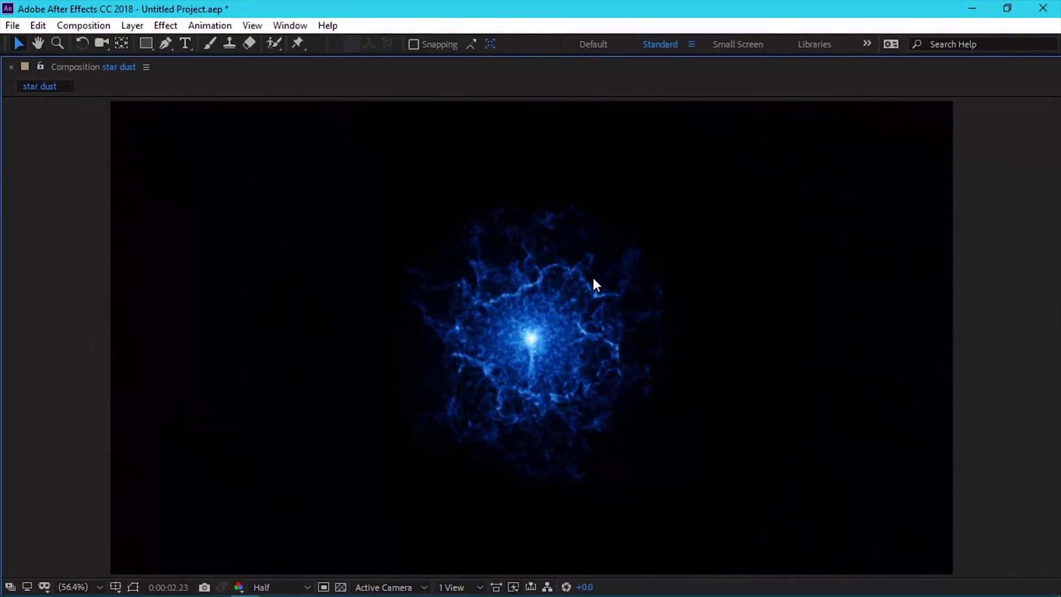
{"action": "key", "text": "grave"}
{"action": "left_click_drag", "start_coordinate": [643, 532], "coordinate": [984, 556]}
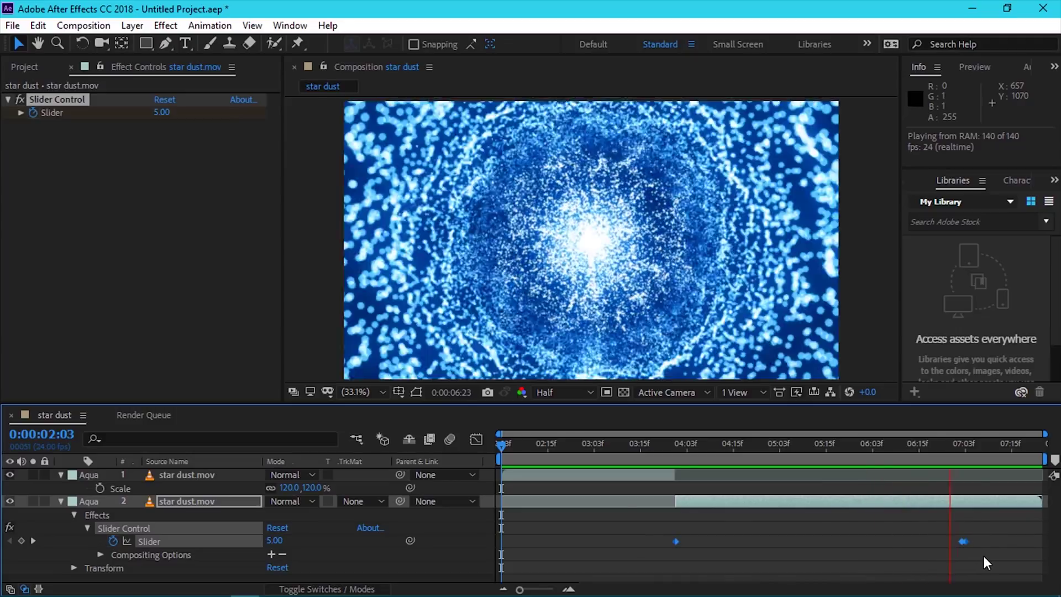
{"action": "key", "text": "F9"}
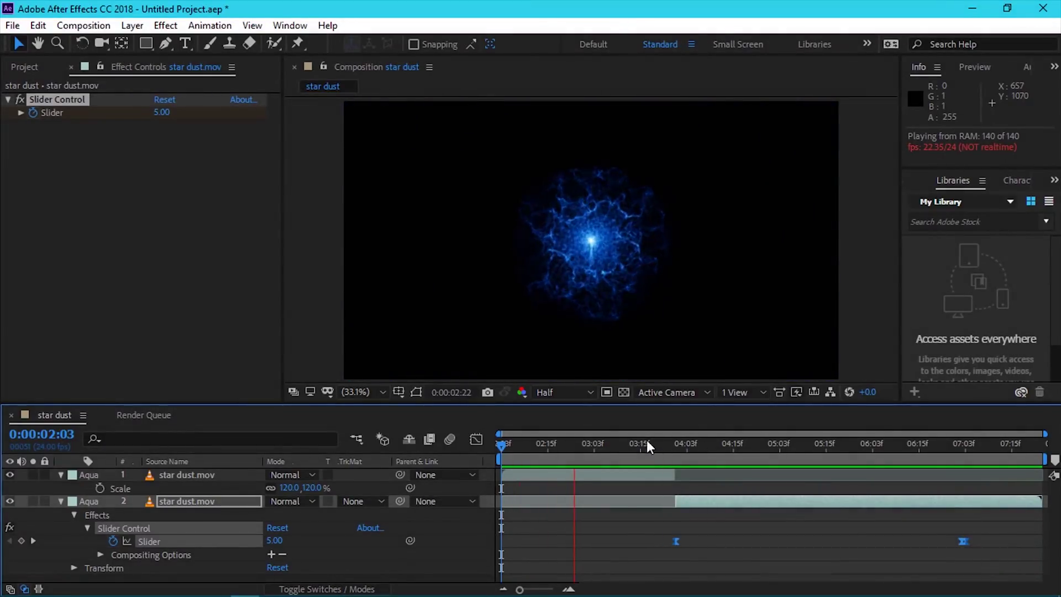